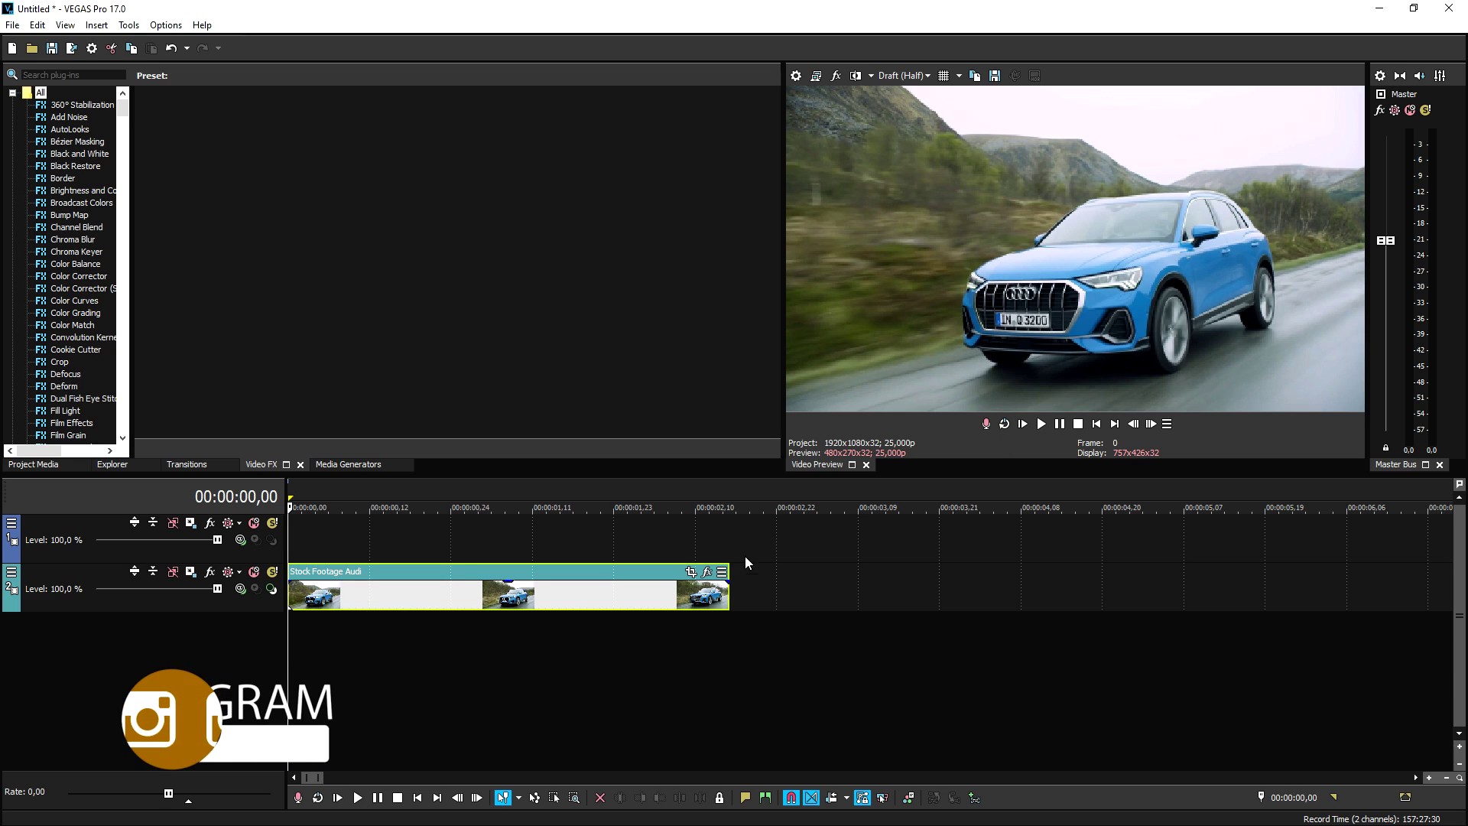
Preview the Lens Flare Blue clip playing over the Audi footage on the top track
{"action": "scroll", "coordinate": [534, 600], "scroll_direction": "up", "scroll_amount": 3}
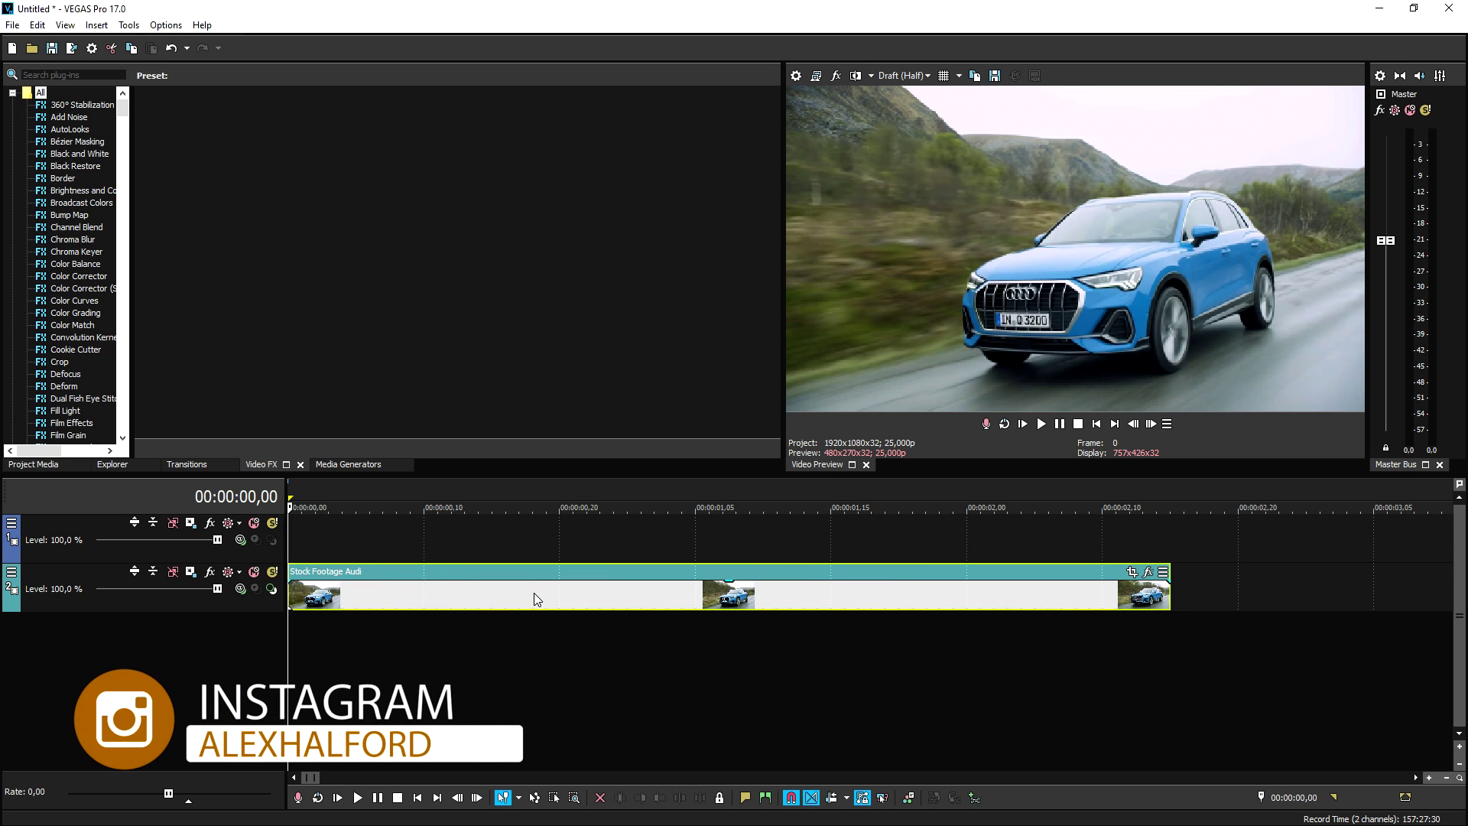
{"action": "key", "text": "space"}
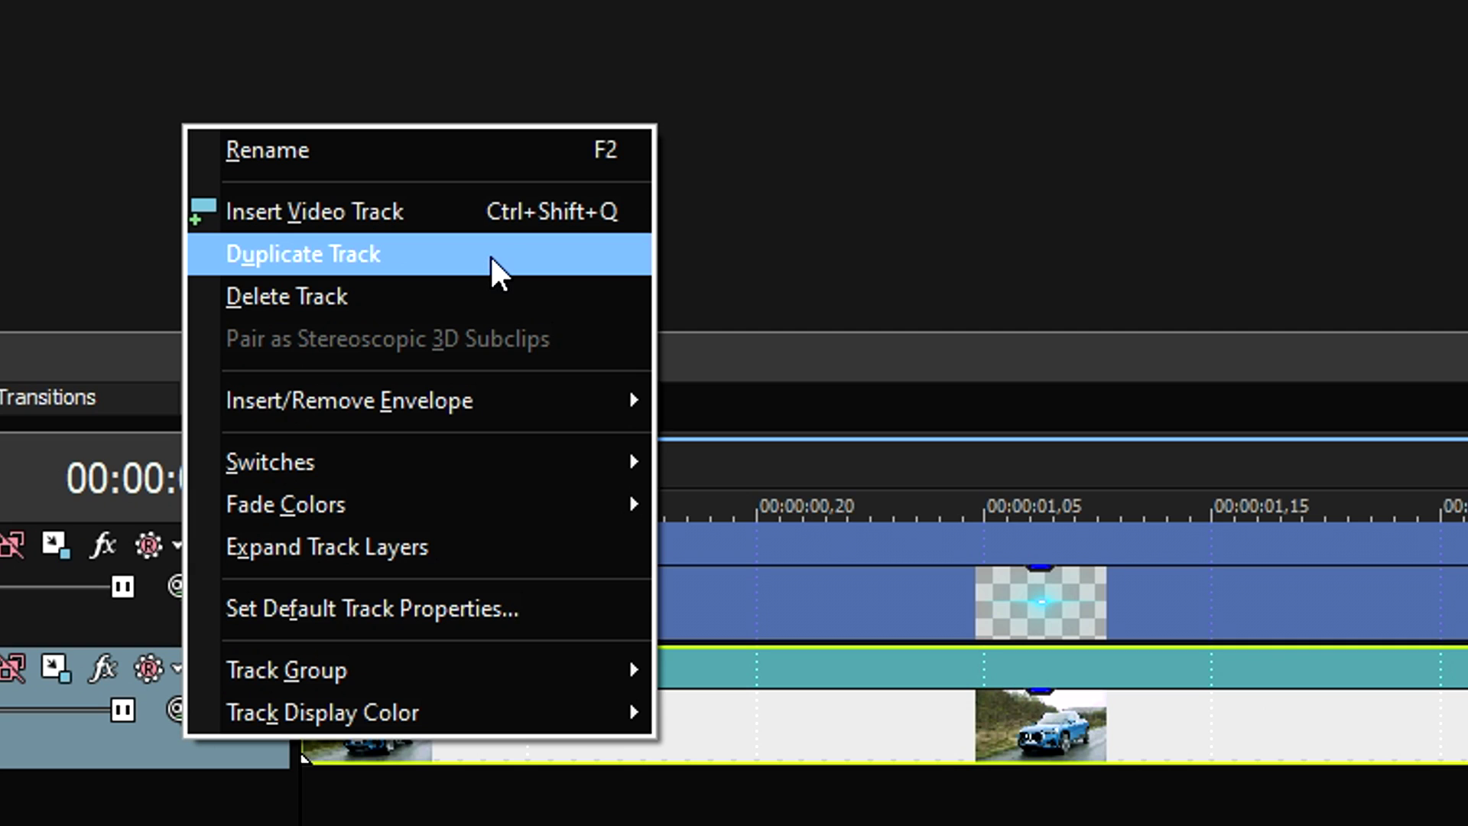
Duplicate the Stock Footage Audi track and fade the Lens Flare Blue clip to 0 % opacity
{"action": "left_click", "coordinate": [492, 258]}
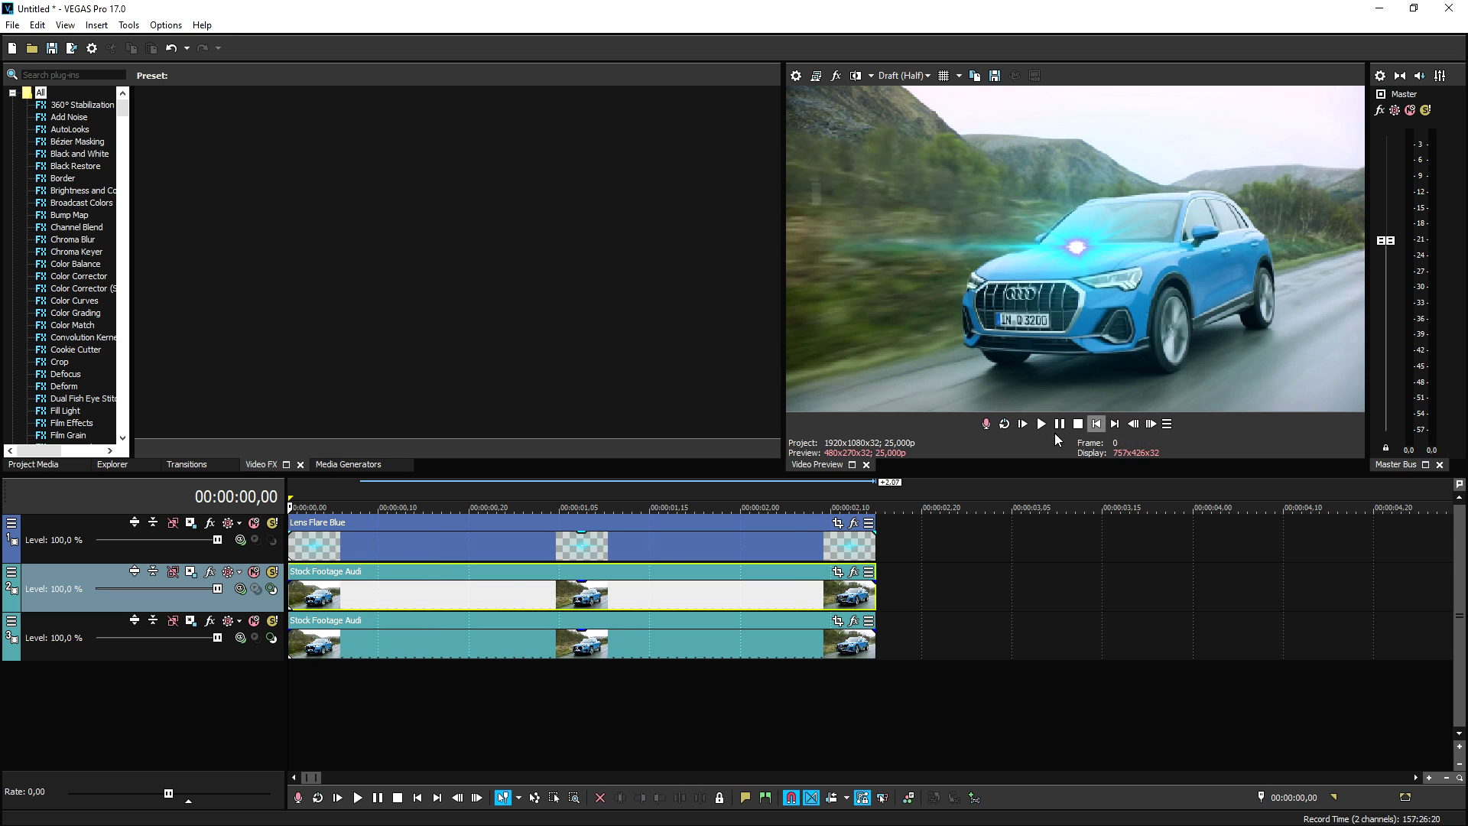
{"action": "scroll", "coordinate": [585, 548], "scroll_direction": "down", "scroll_amount": 3}
{"action": "left_click_drag", "start_coordinate": [574, 538], "coordinate": [564, 572]}
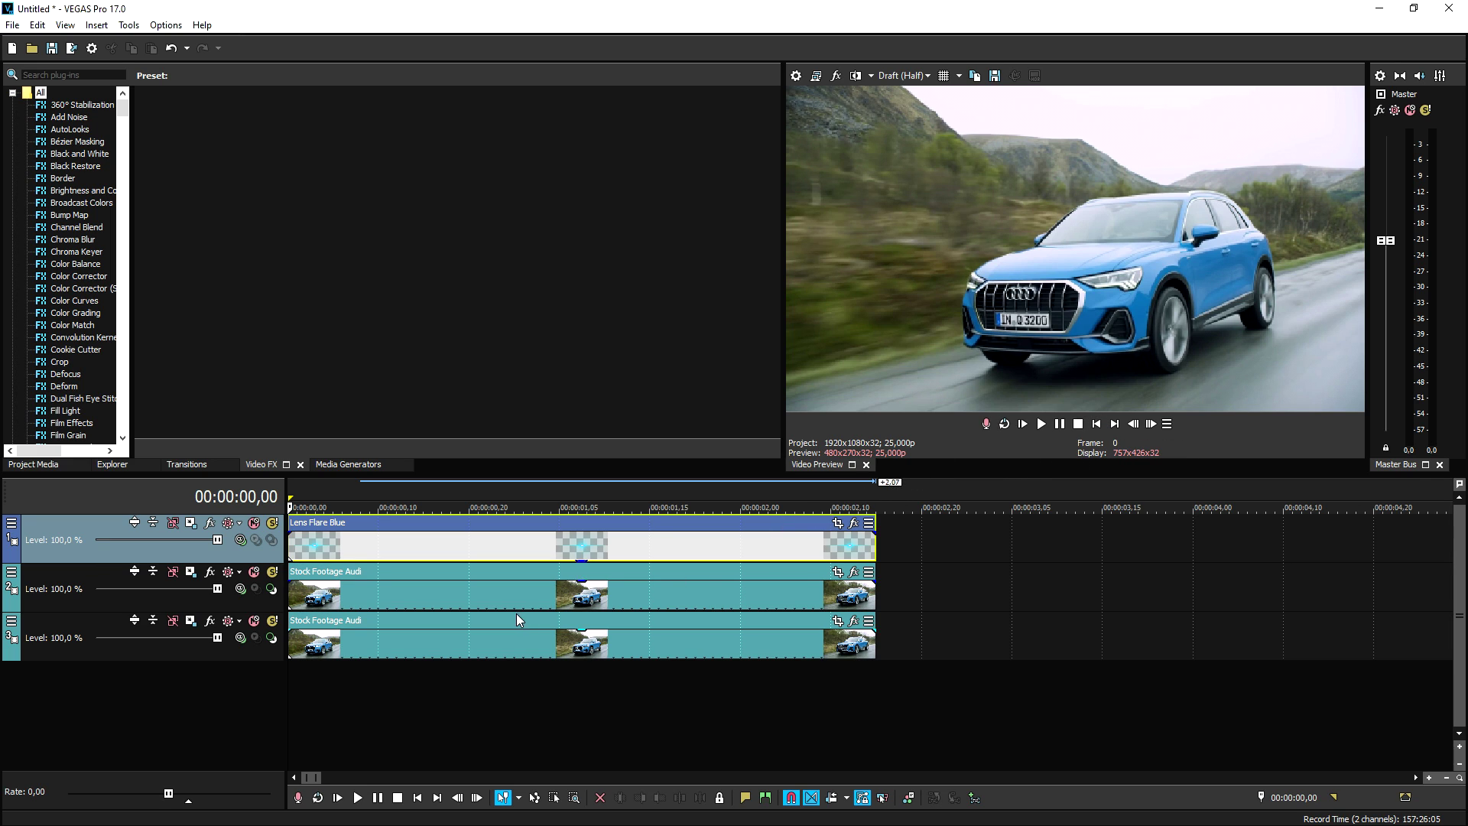
{"action": "scroll", "coordinate": [405, 601], "scroll_direction": "up", "scroll_amount": 2}
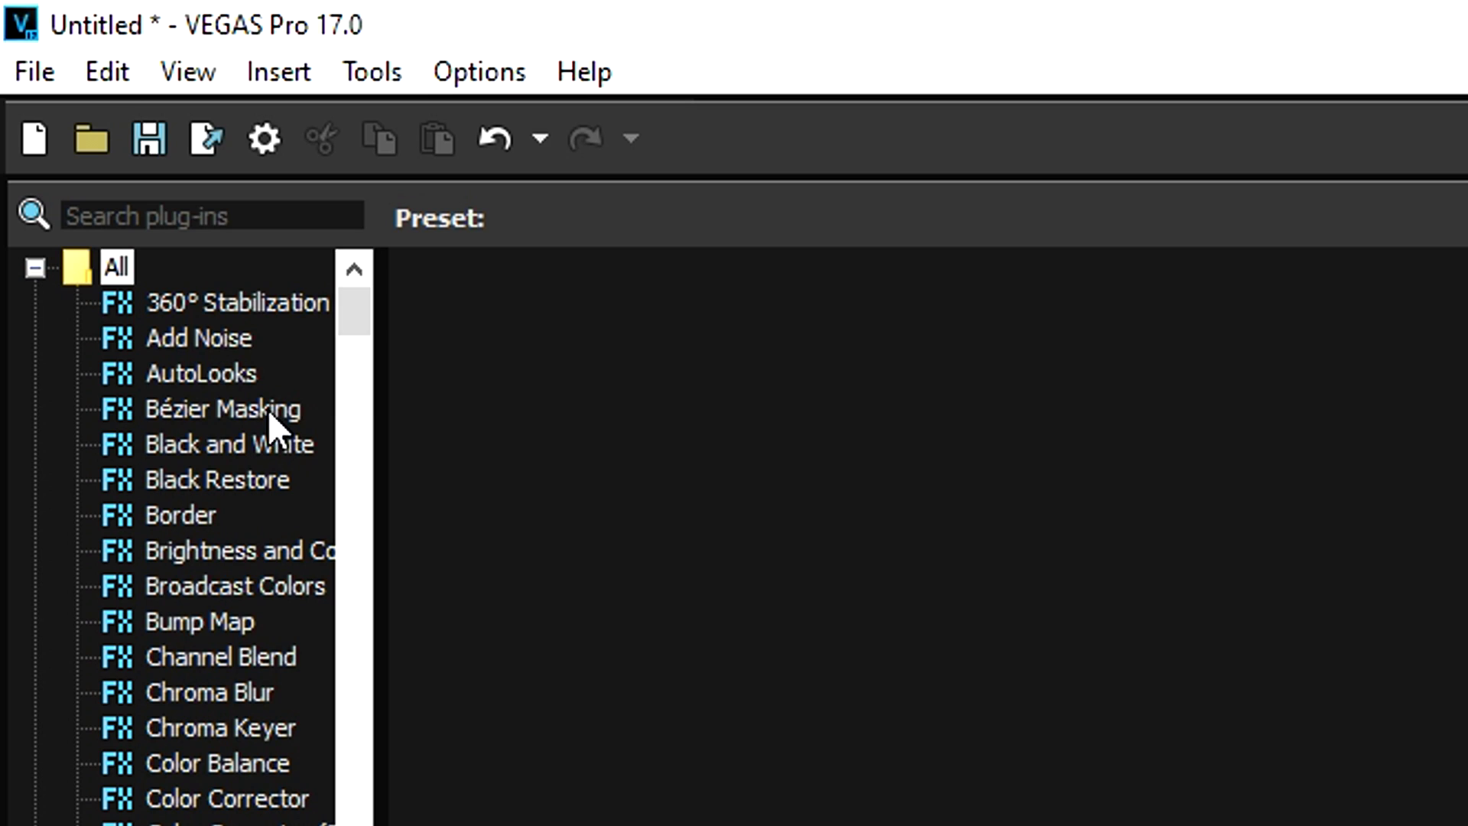
Apply the (Default) Bézier Masking preset to the Stock Footage Audi clip on track 2
{"action": "left_click", "coordinate": [268, 410]}
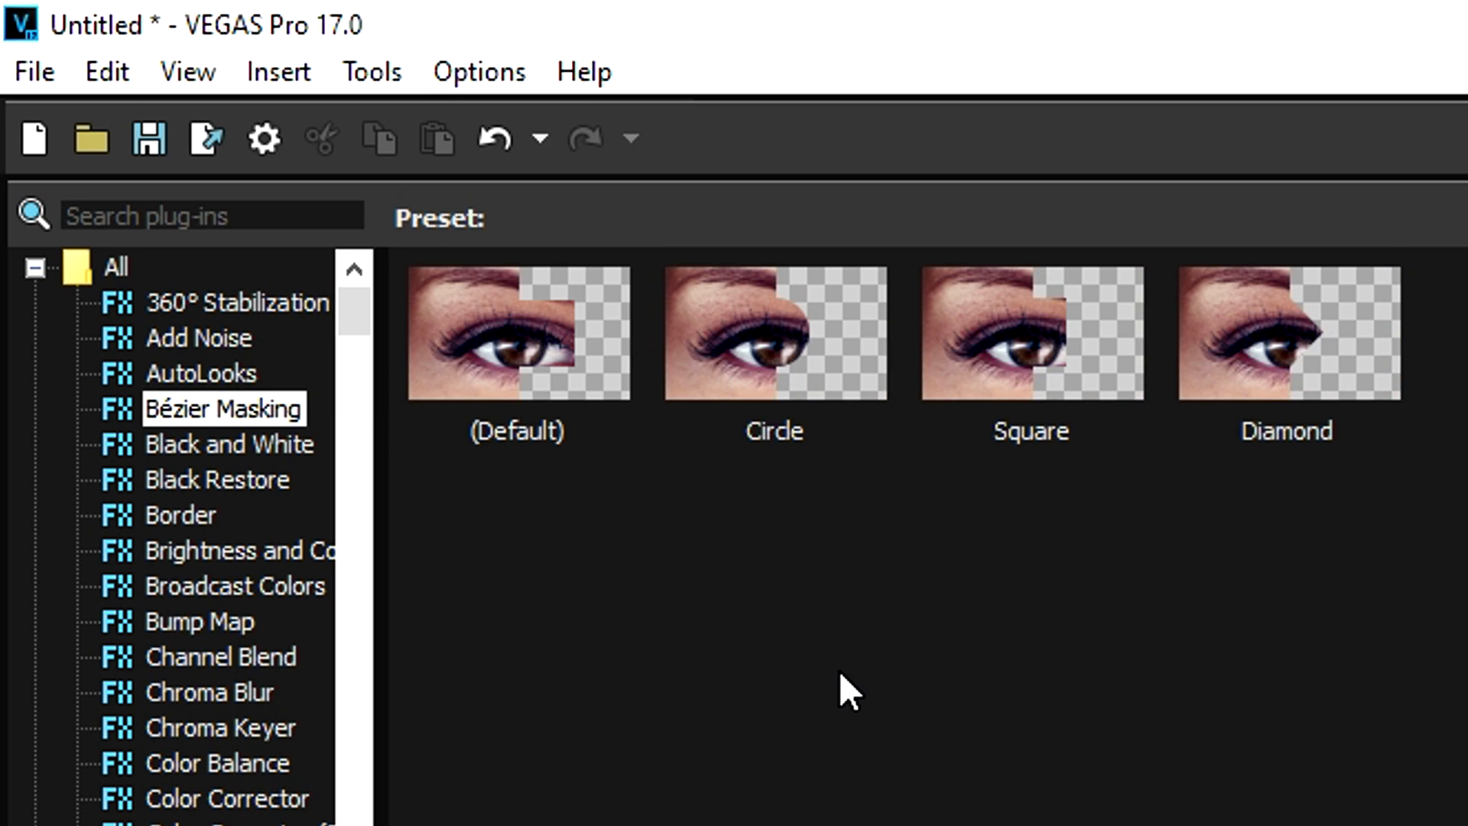
{"action": "left_click_drag", "start_coordinate": [490, 360], "coordinate": [705, 593]}
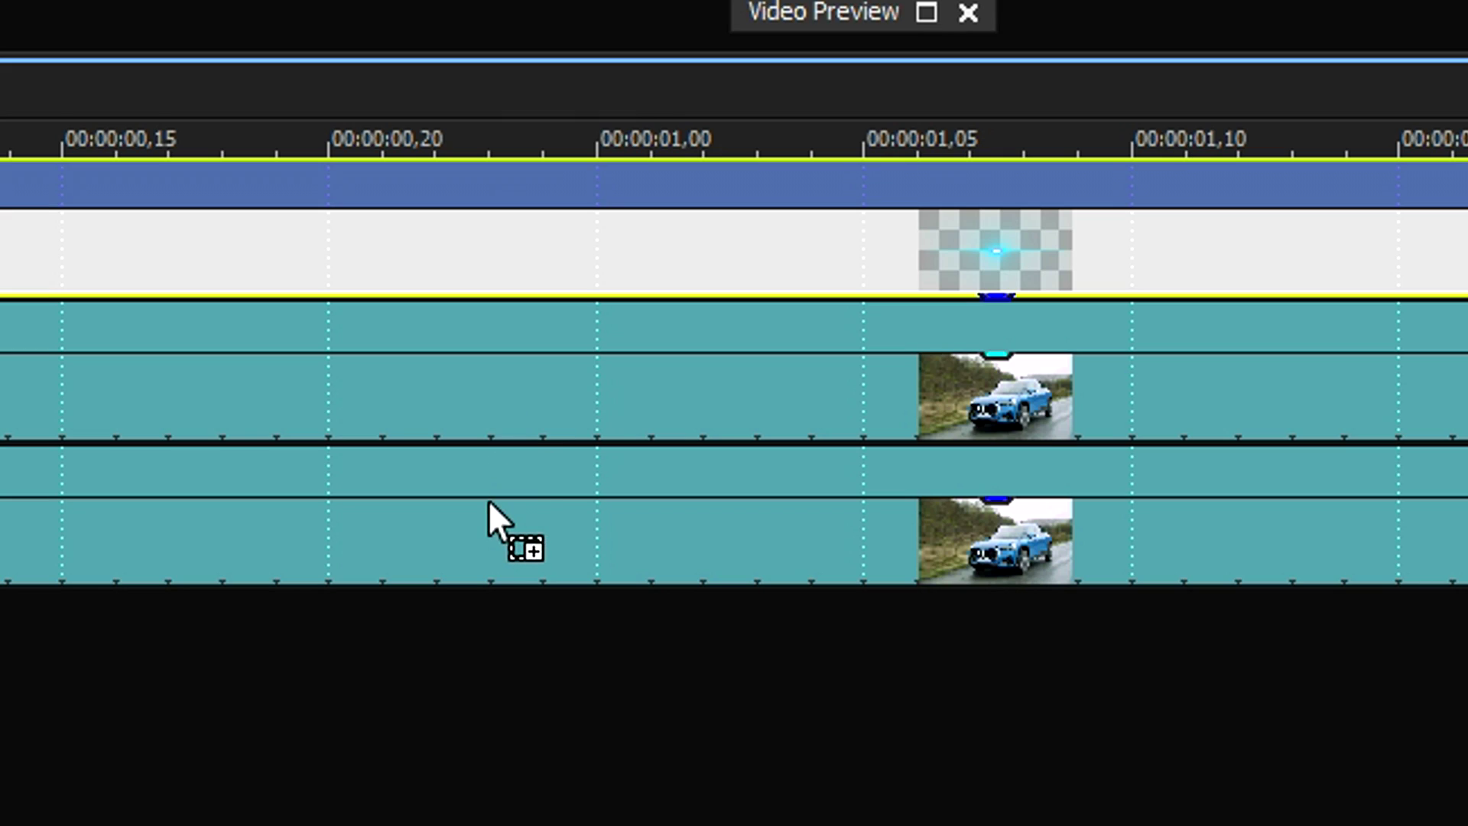
{"action": "left_click_drag", "start_coordinate": [489, 395], "coordinate": [597, 526]}
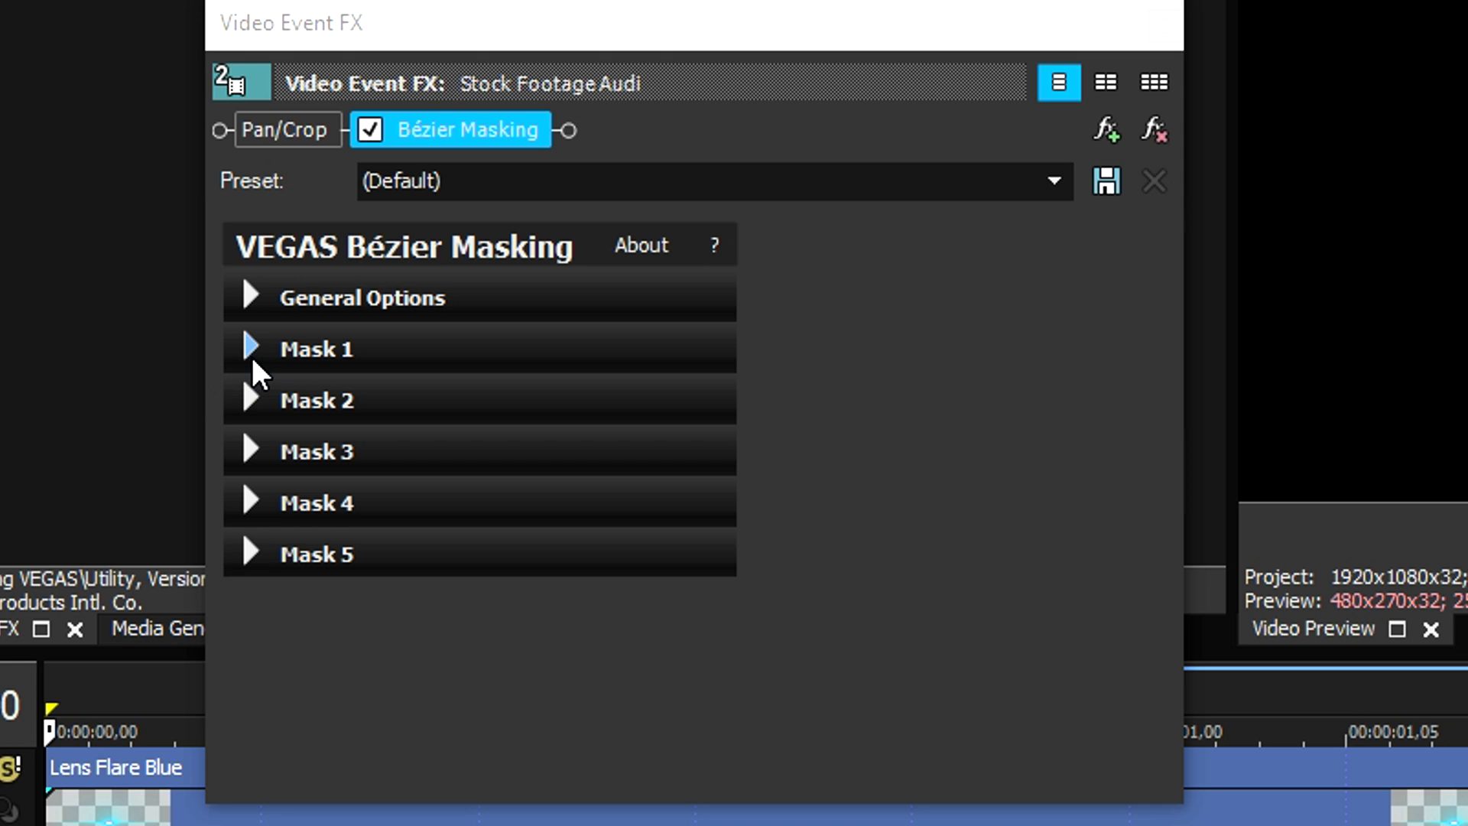
{"action": "left_click", "coordinate": [375, 352]}
Track Mask 1 forward at High precision, keyframing Angle and Location through about 00:00:02,12
{"action": "left_click_drag", "start_coordinate": [1170, 337], "coordinate": [1162, 664]}
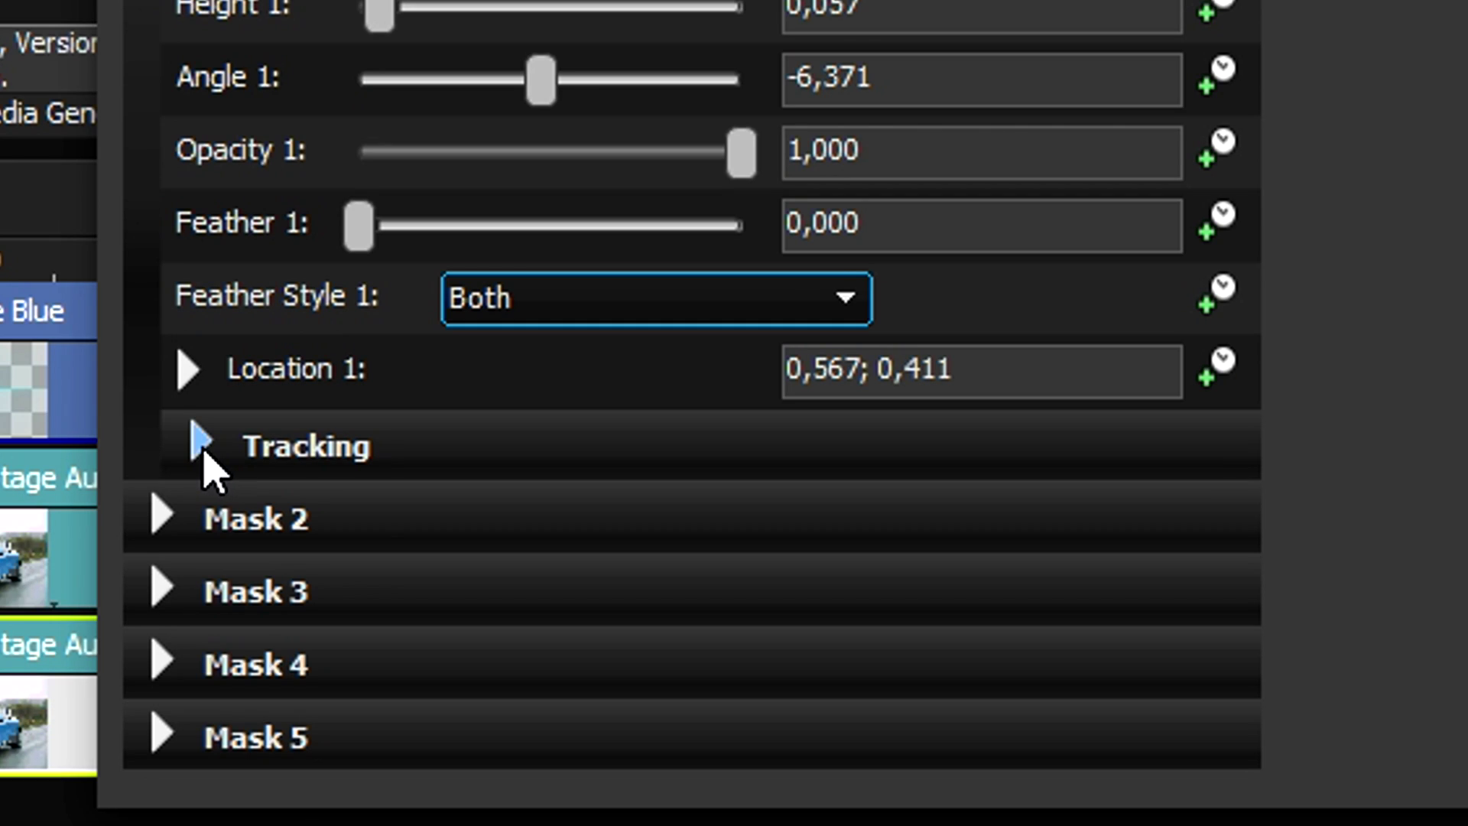
{"action": "left_click", "coordinate": [202, 442]}
{"action": "left_click", "coordinate": [240, 520]}
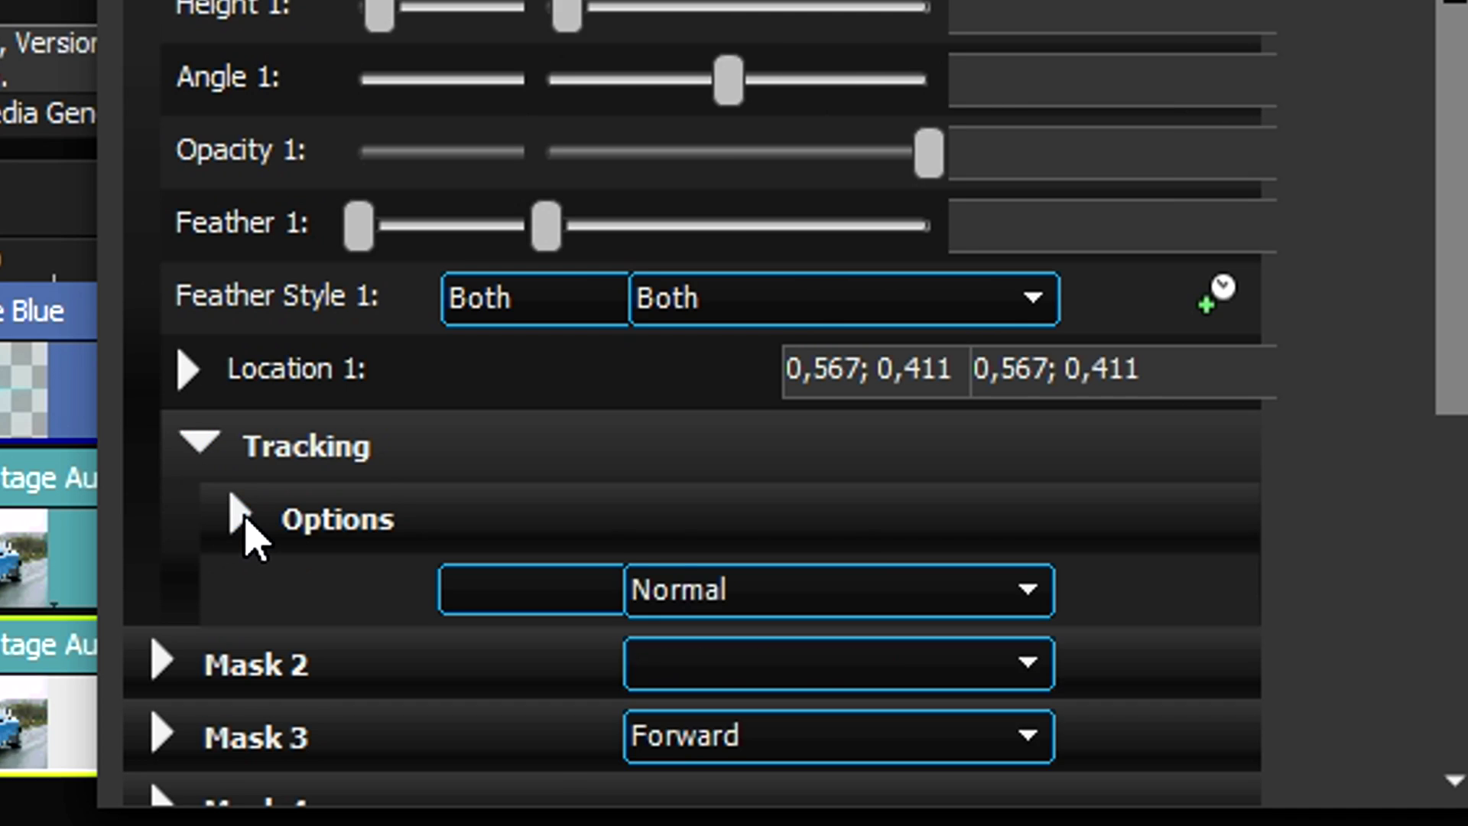
{"action": "left_click", "coordinate": [759, 321]}
{"action": "left_click", "coordinate": [691, 391]}
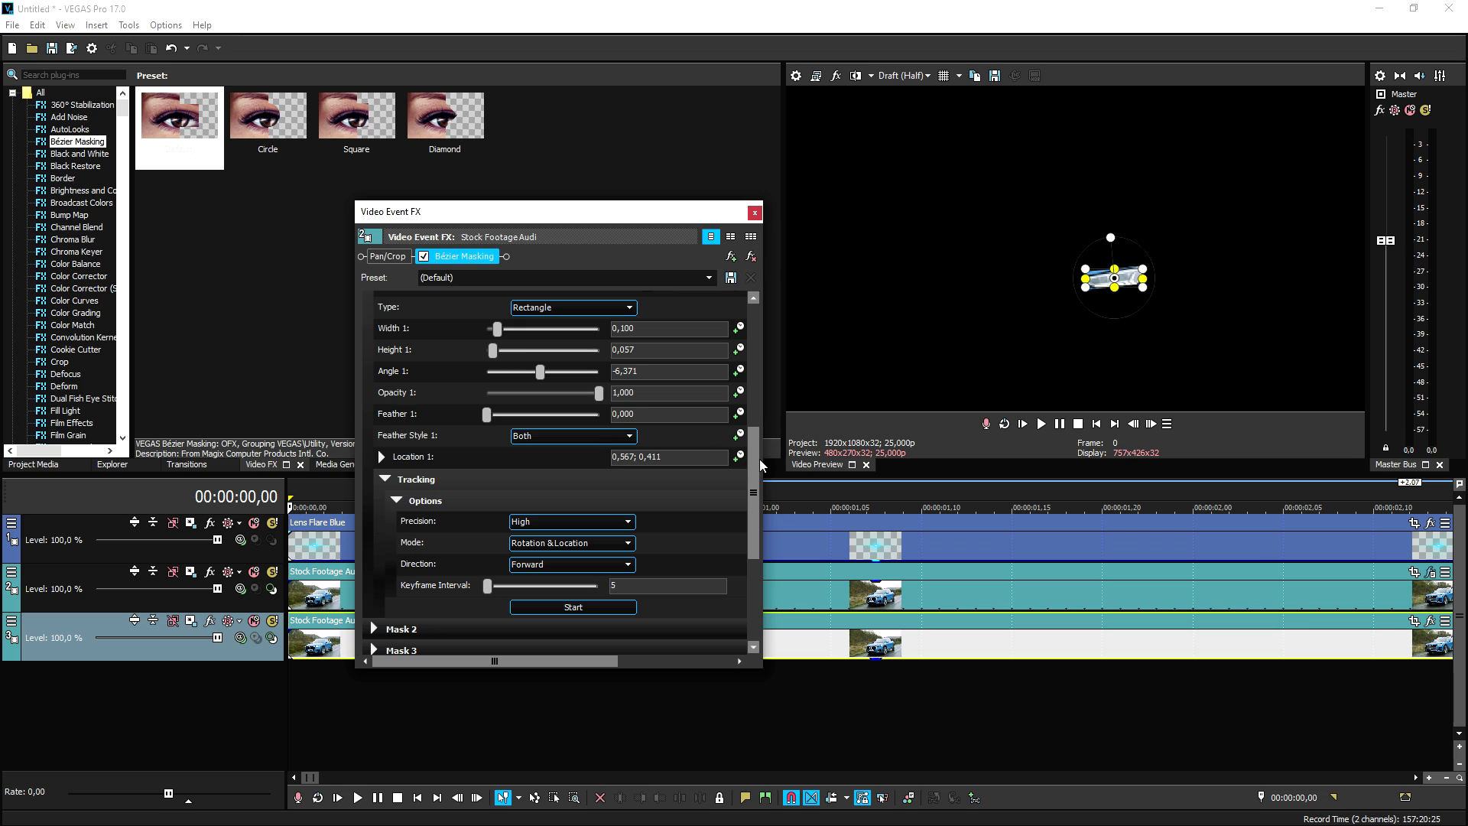
{"action": "scroll", "coordinate": [756, 474], "scroll_direction": "down", "scroll_amount": 2}
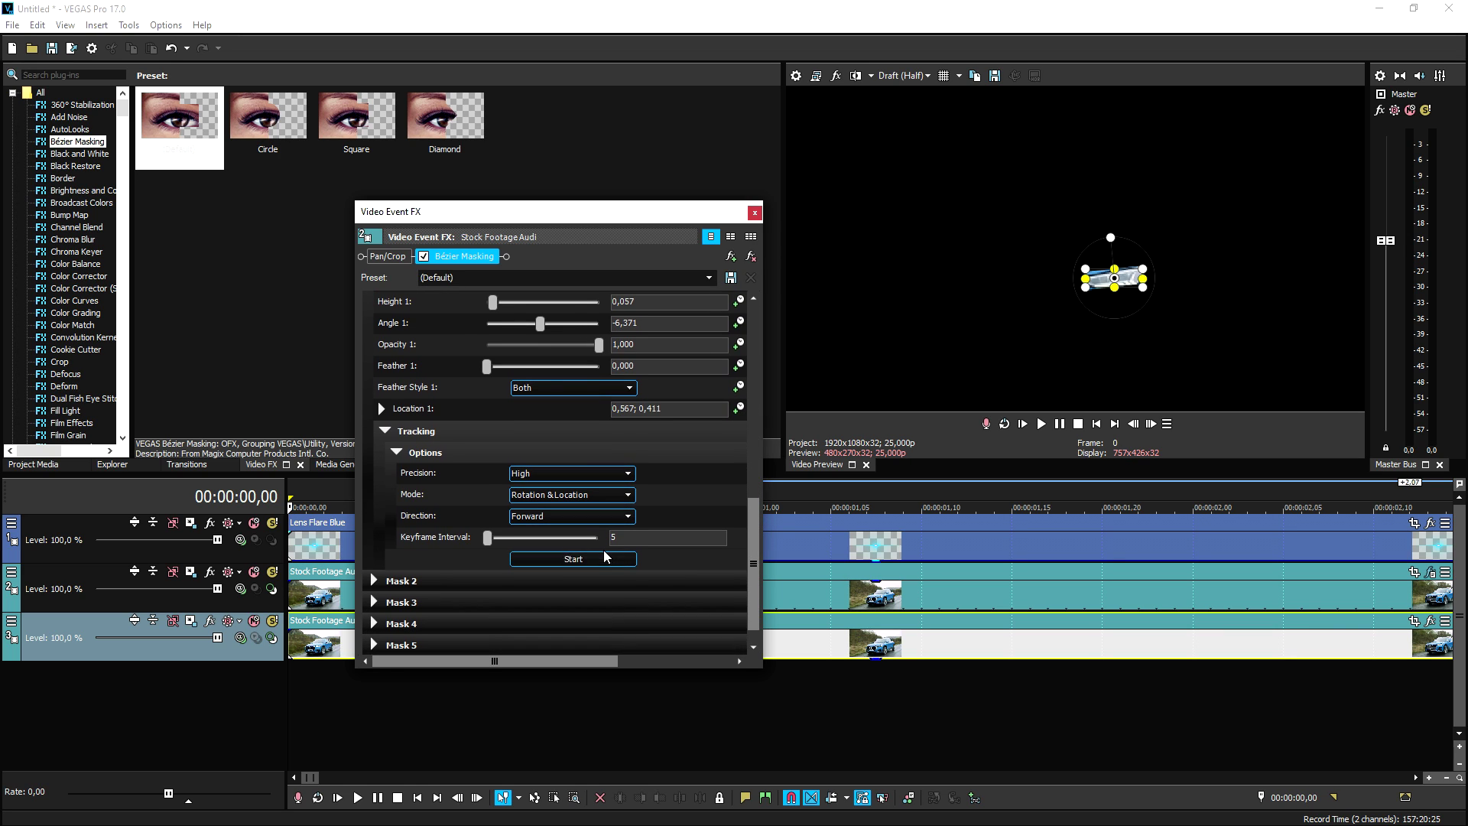
{"action": "left_click", "coordinate": [607, 557]}
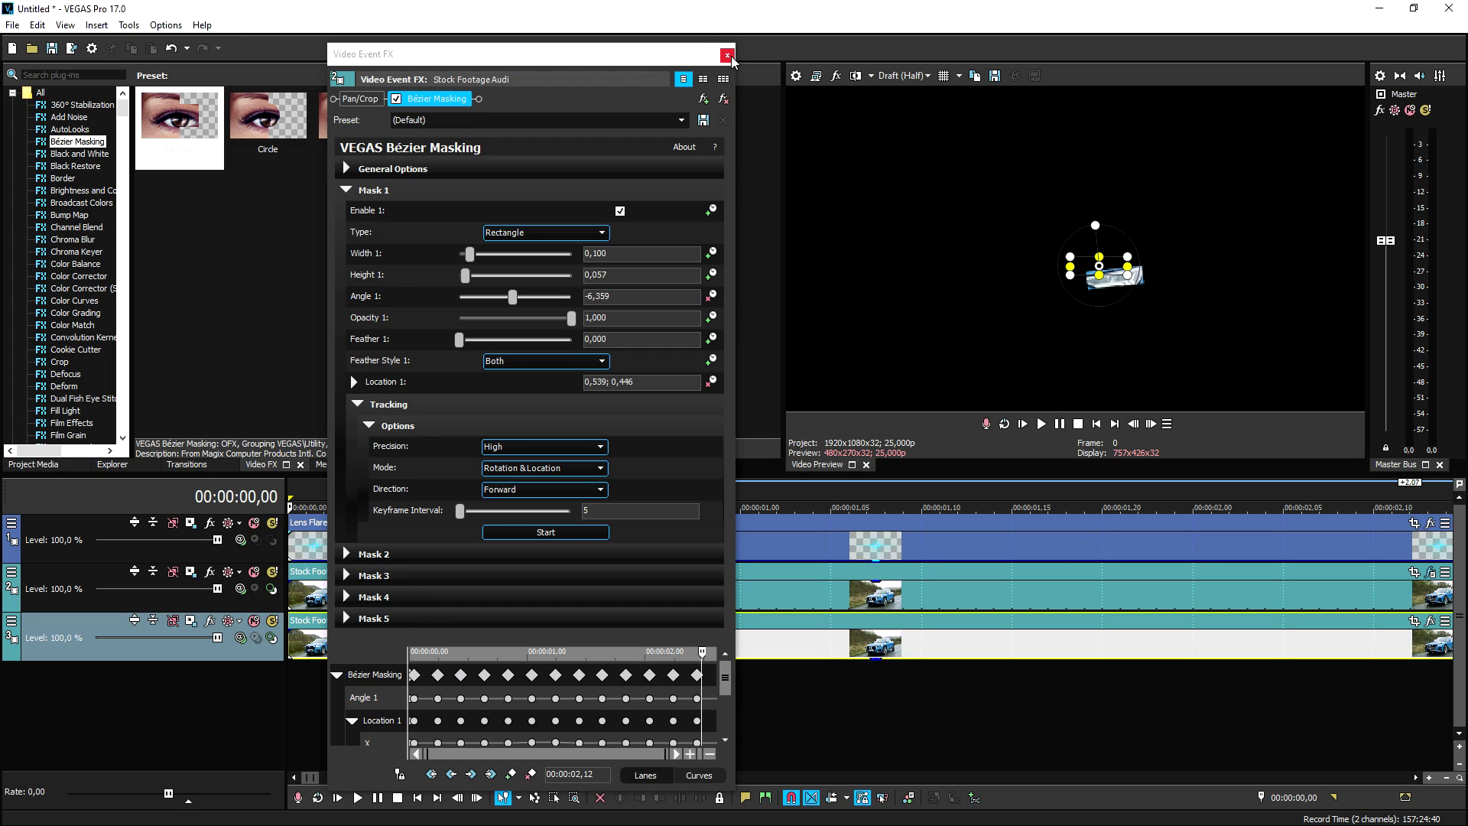
Close the effect window and restore both the bottom Audi clip and Lens Flare Blue clip to 100 % opacity
{"action": "left_click", "coordinate": [727, 55]}
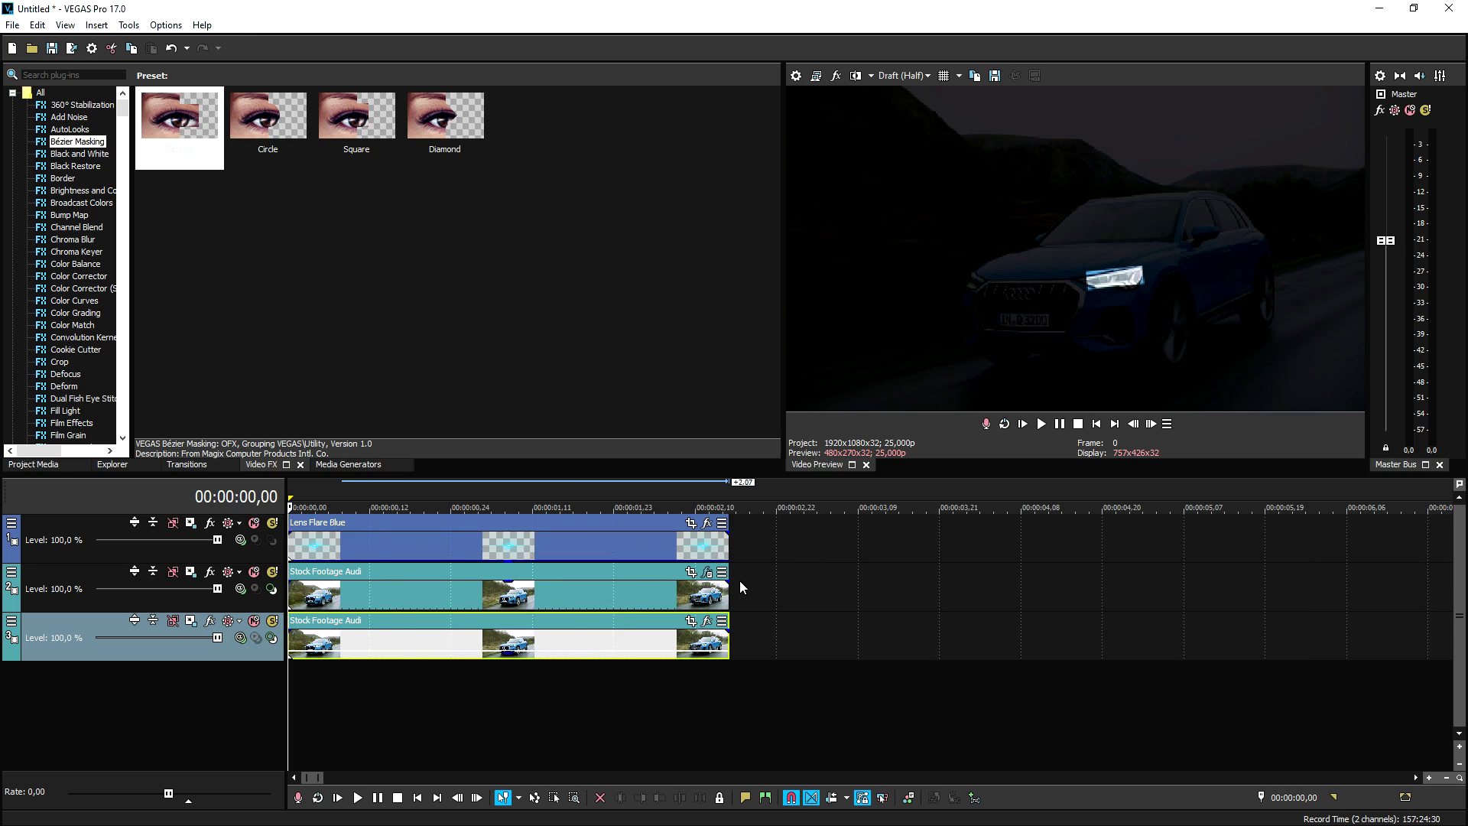
{"action": "scroll", "coordinate": [741, 587], "scroll_direction": "up", "scroll_amount": 1}
{"action": "scroll", "coordinate": [603, 650], "scroll_direction": "up", "scroll_amount": 1}
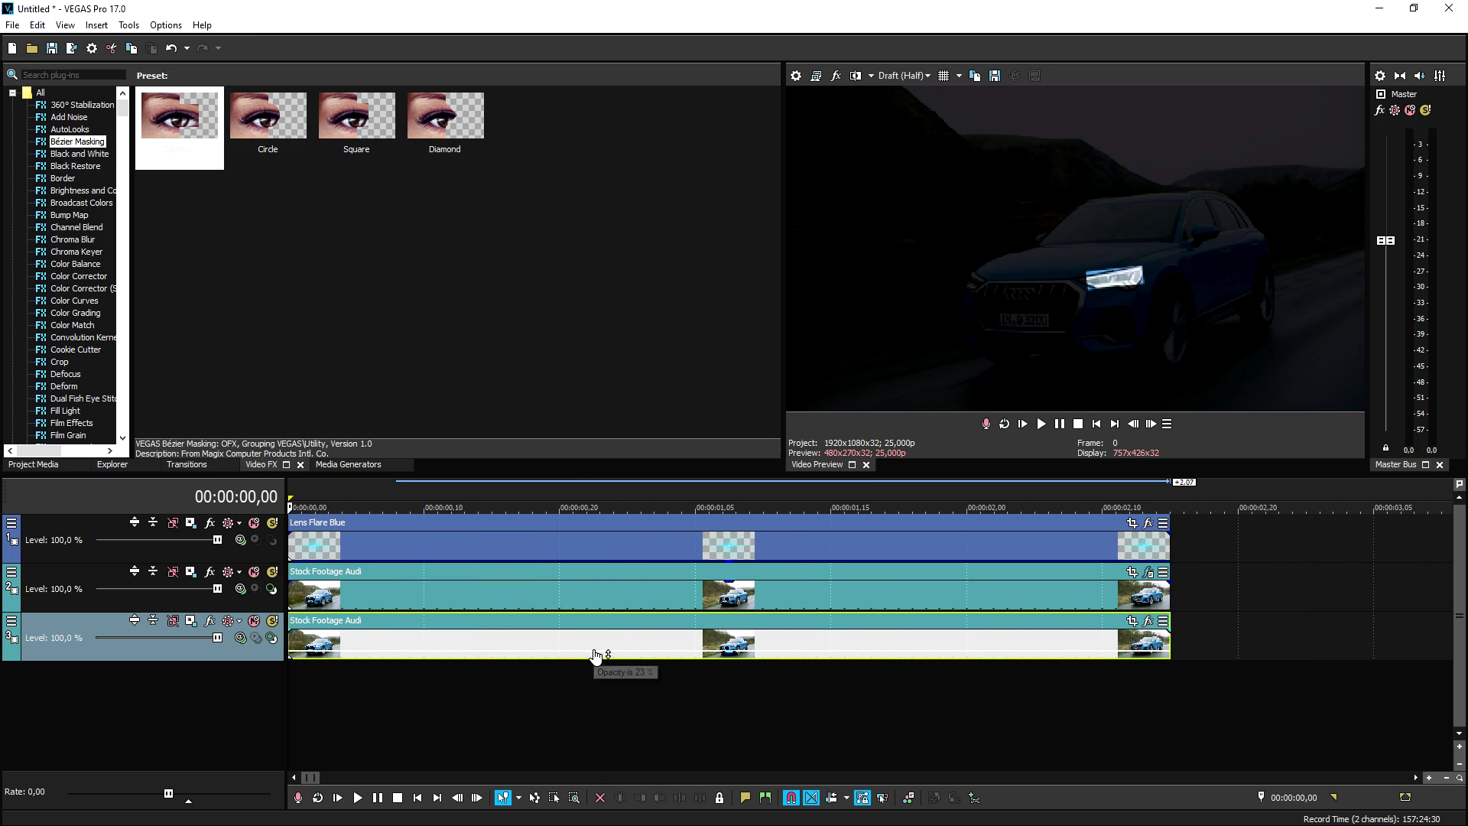
{"action": "left_click_drag", "start_coordinate": [597, 655], "coordinate": [606, 617]}
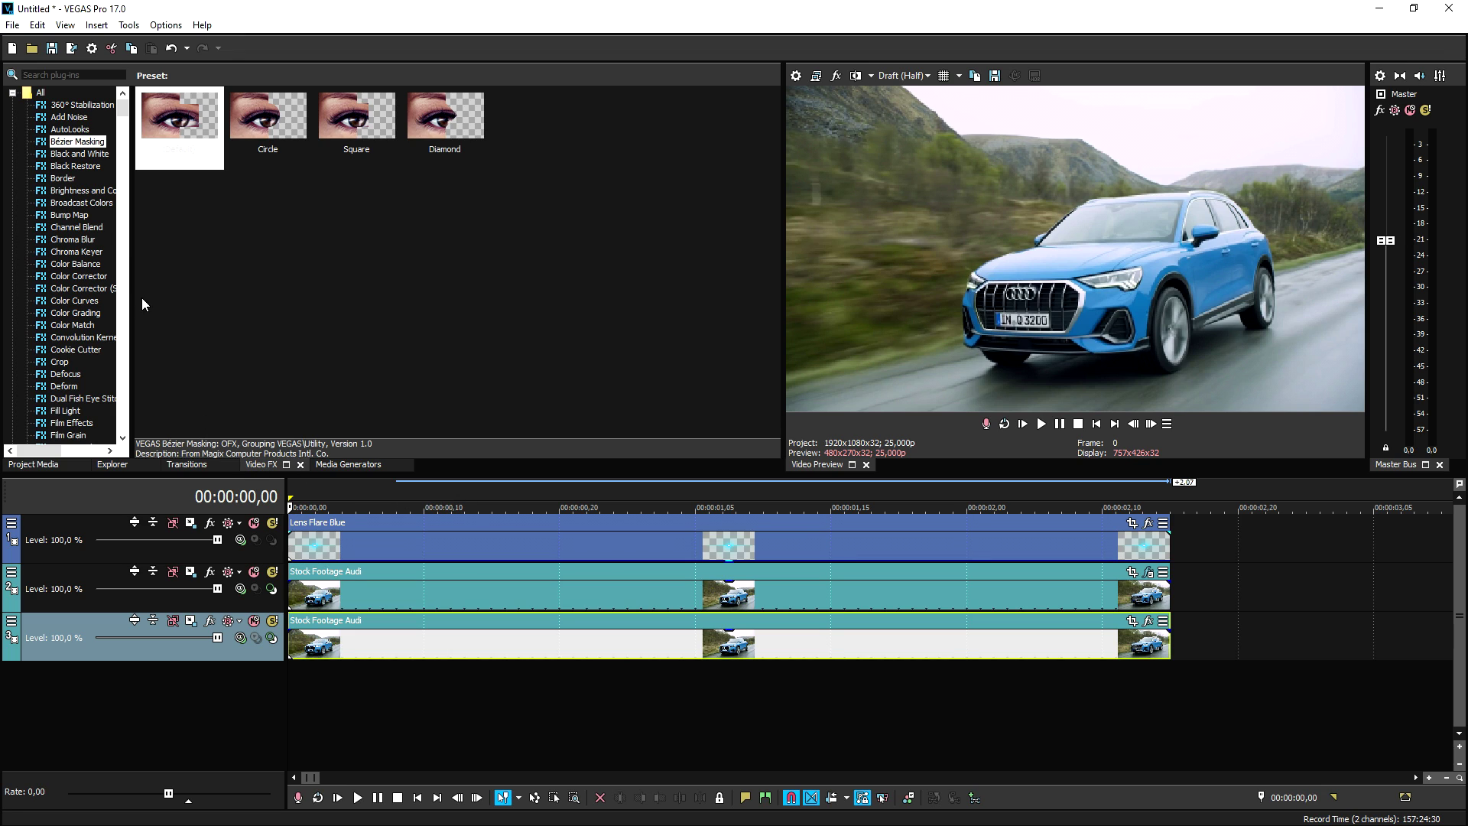
{"action": "left_click", "coordinate": [462, 547]}
{"action": "left_click_drag", "start_coordinate": [468, 564], "coordinate": [469, 551]}
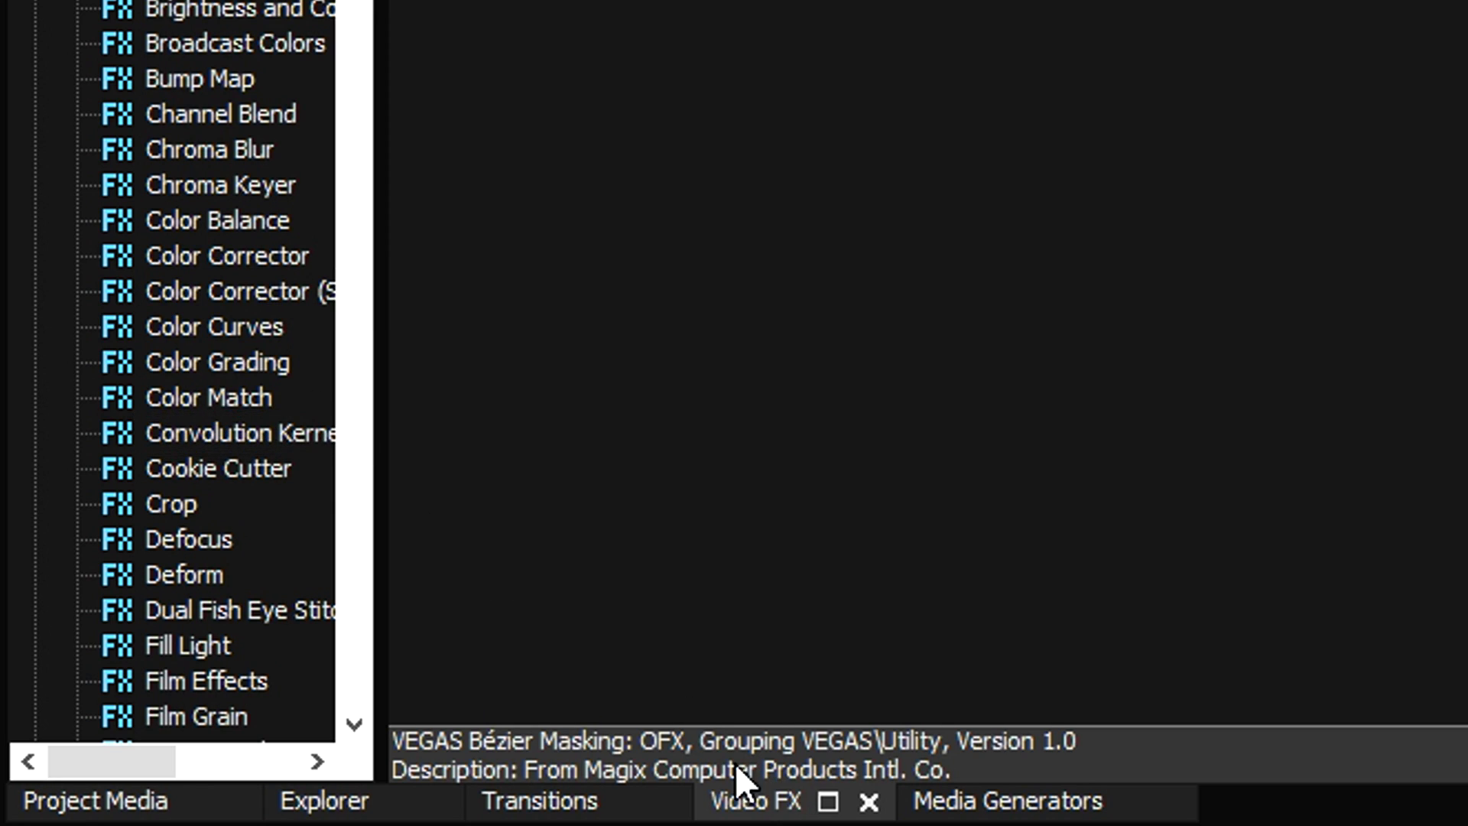
Apply Picture In Picture to the Lens Flare Blue clip and lower its opacity to 65 %
{"action": "scroll", "coordinate": [199, 260], "scroll_direction": "down", "scroll_amount": 20}
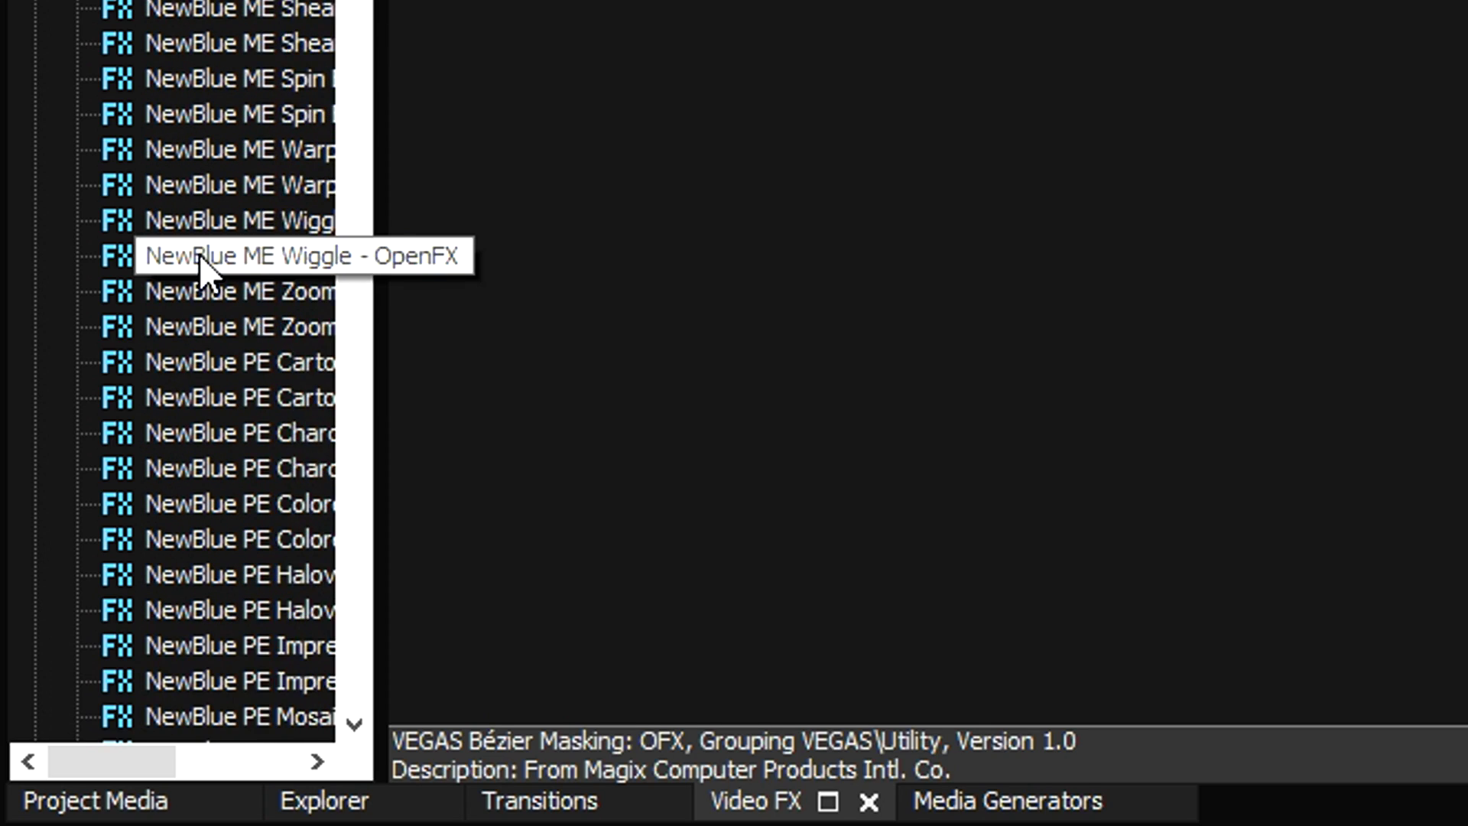
{"action": "scroll", "coordinate": [199, 254], "scroll_direction": "down", "scroll_amount": 20}
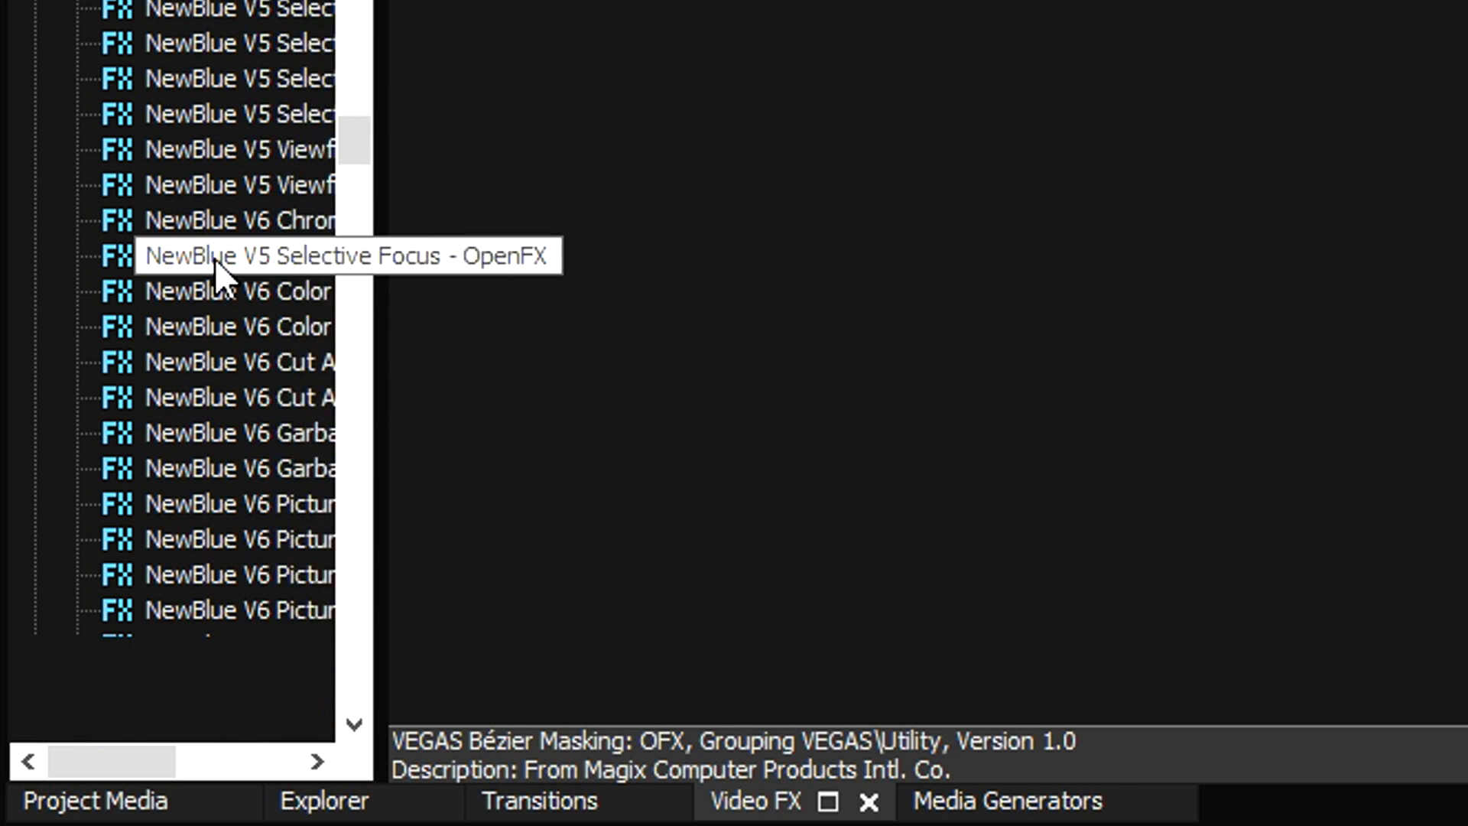
{"action": "scroll", "coordinate": [214, 259], "scroll_direction": "down", "scroll_amount": 20}
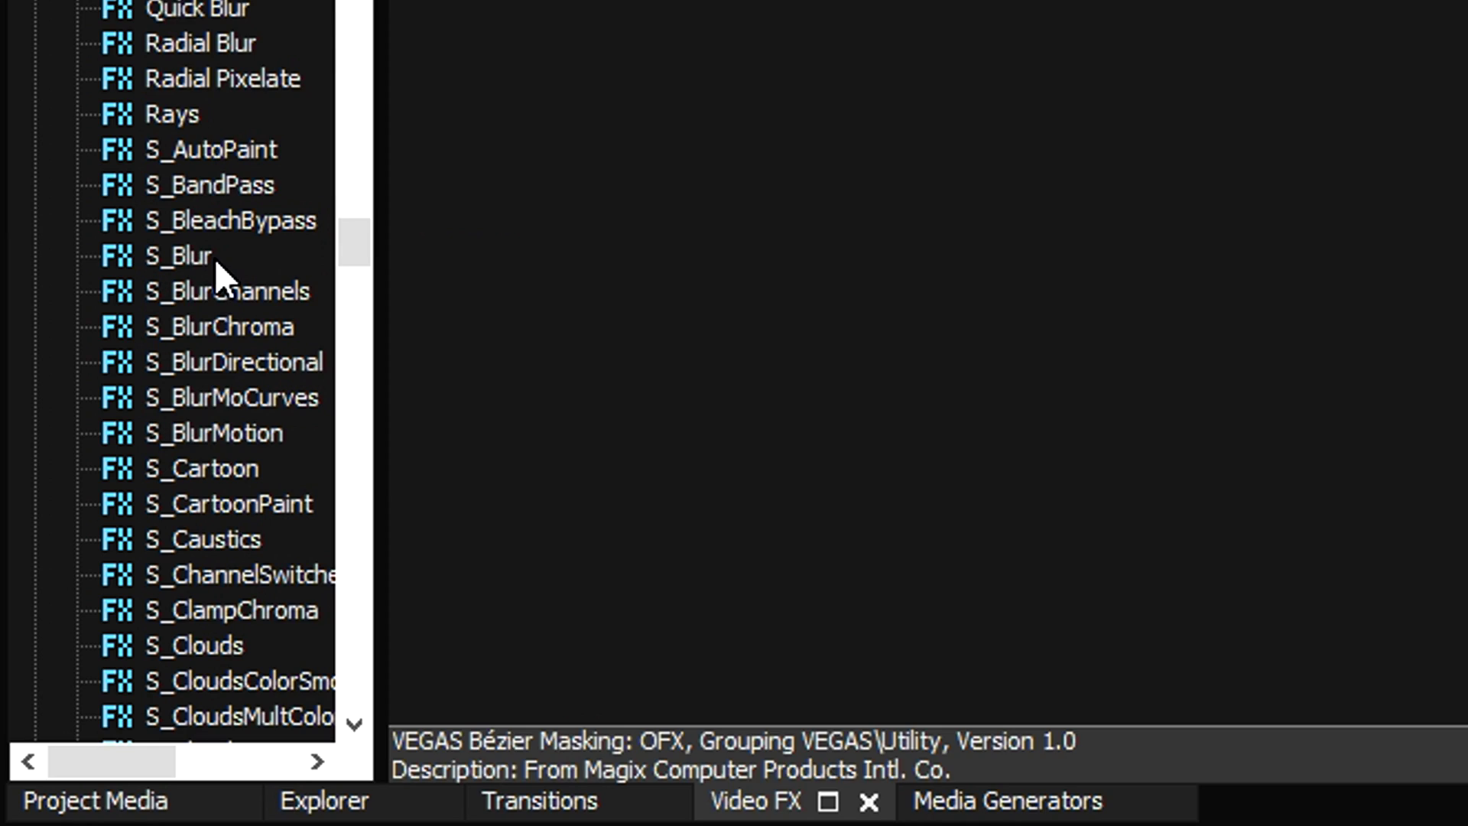
{"action": "left_click", "coordinate": [245, 447]}
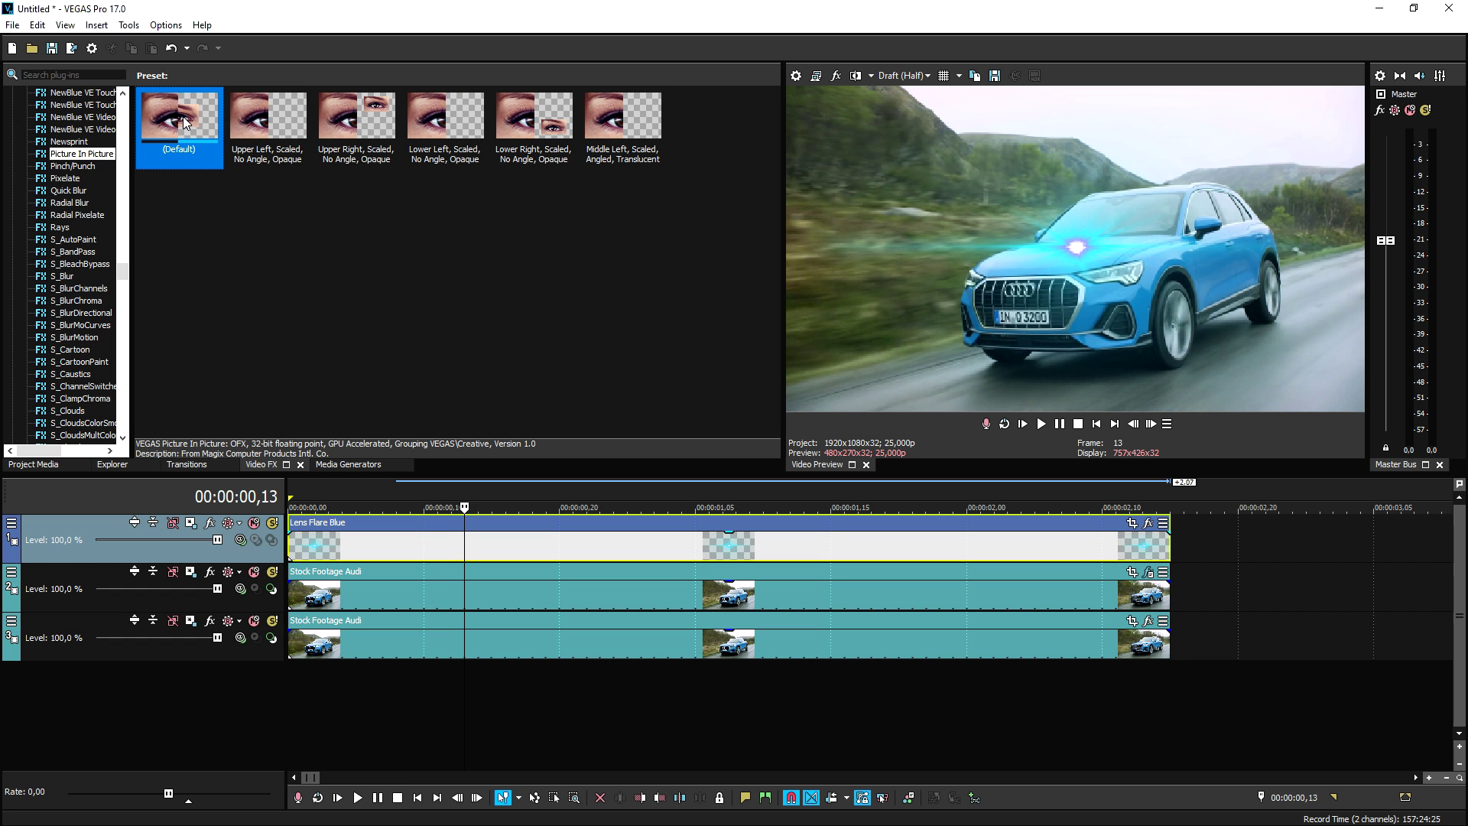
{"action": "left_click_drag", "start_coordinate": [525, 538], "coordinate": [526, 540]}
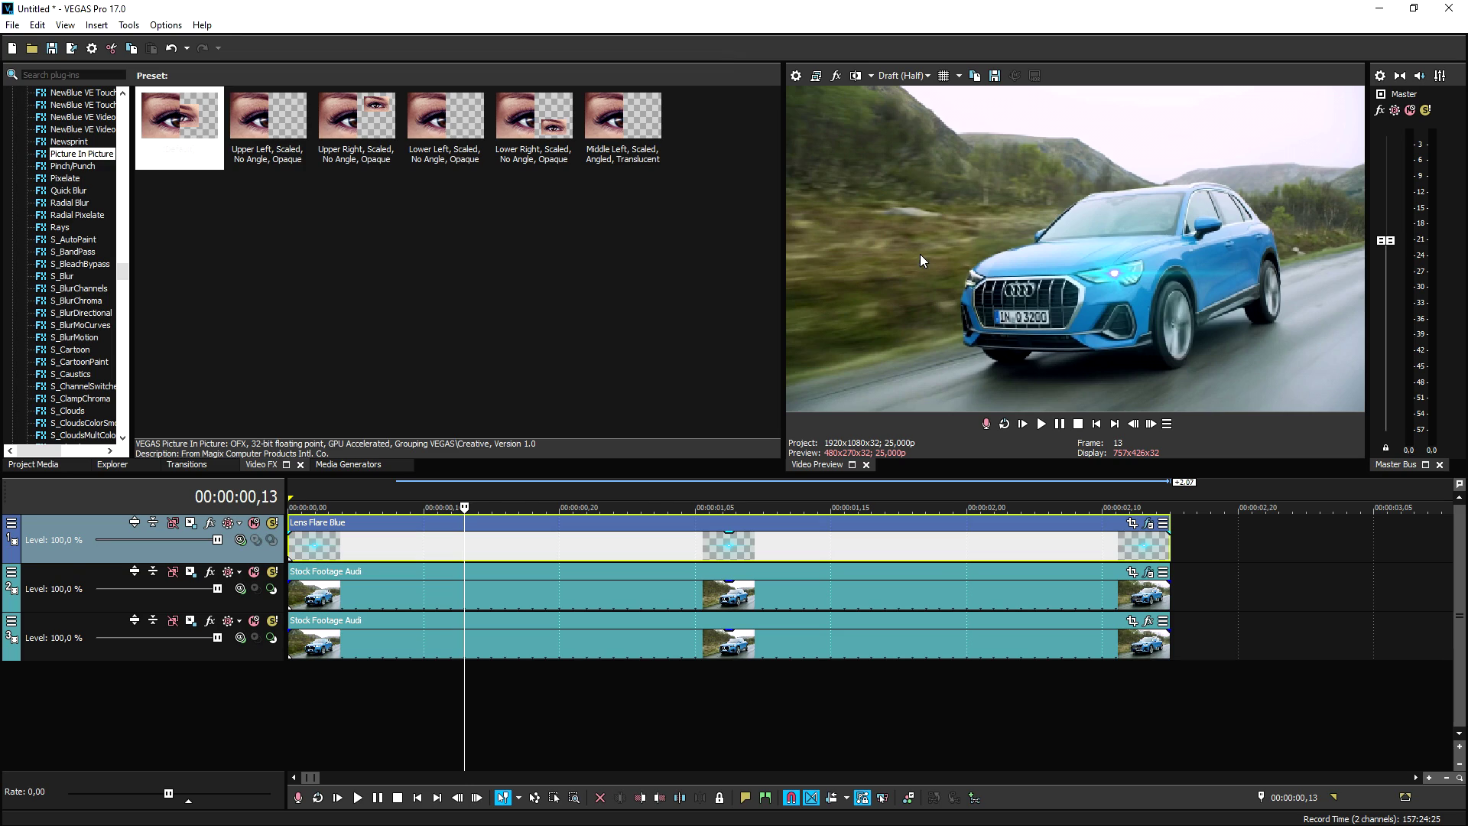
{"action": "left_click_drag", "start_coordinate": [763, 539], "coordinate": [769, 545]}
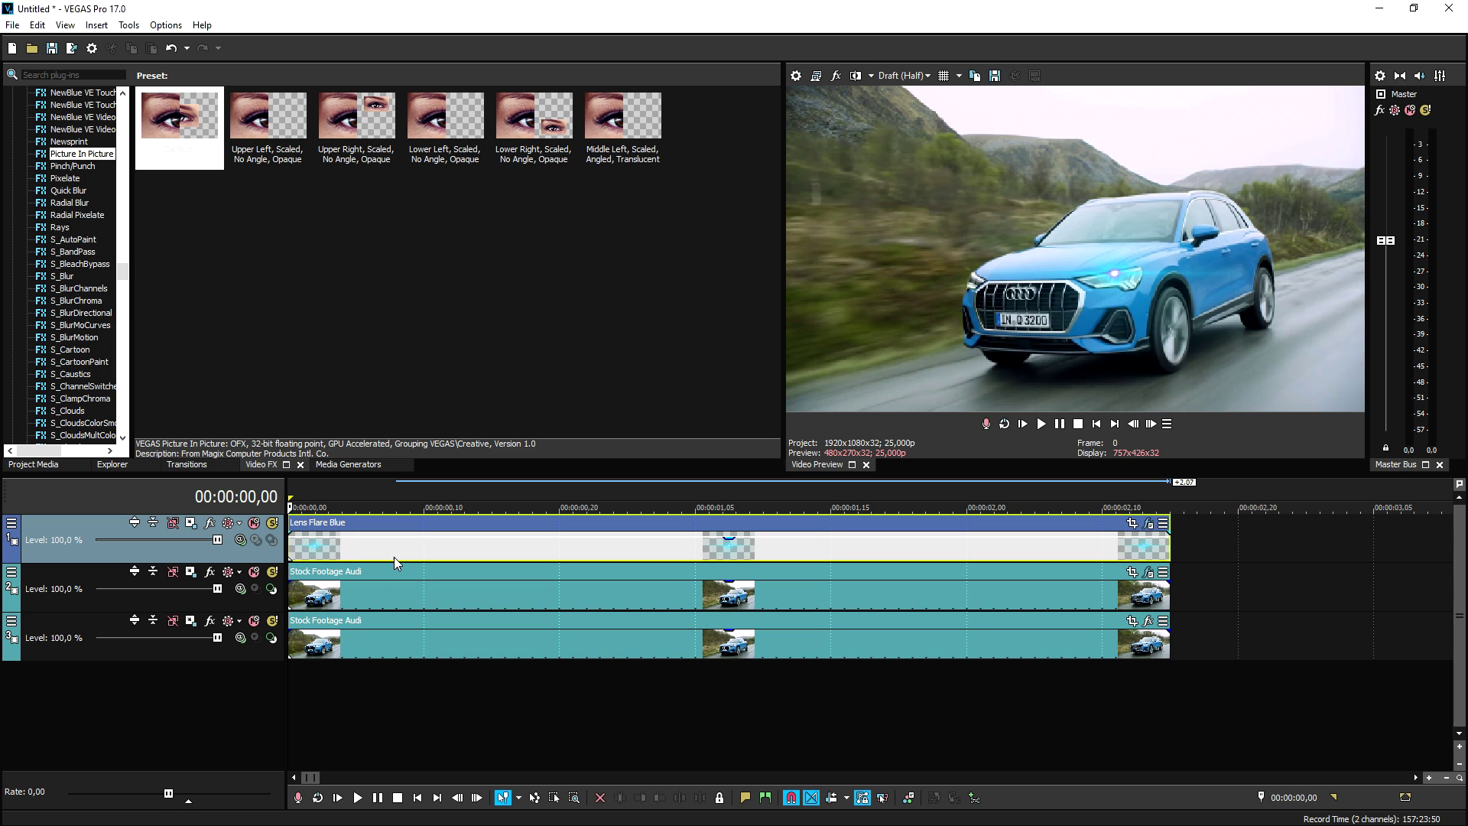
{"action": "left_click", "coordinate": [393, 595]}
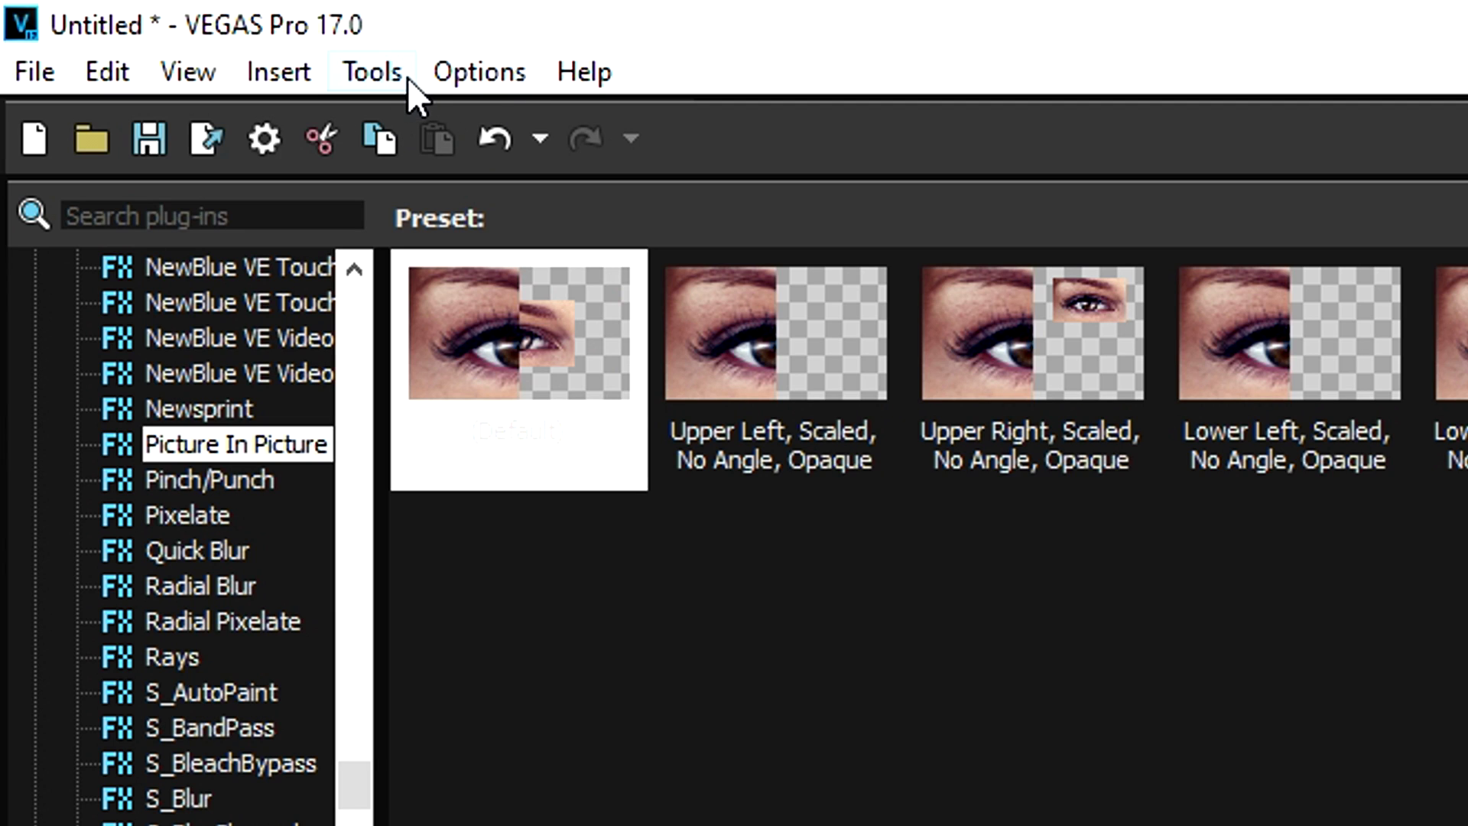
Copy Mask 1's motion track to the flare's Picture In Picture using Tools > Extensions > Copy Motion Track to PiP
{"action": "left_click", "coordinate": [390, 75]}
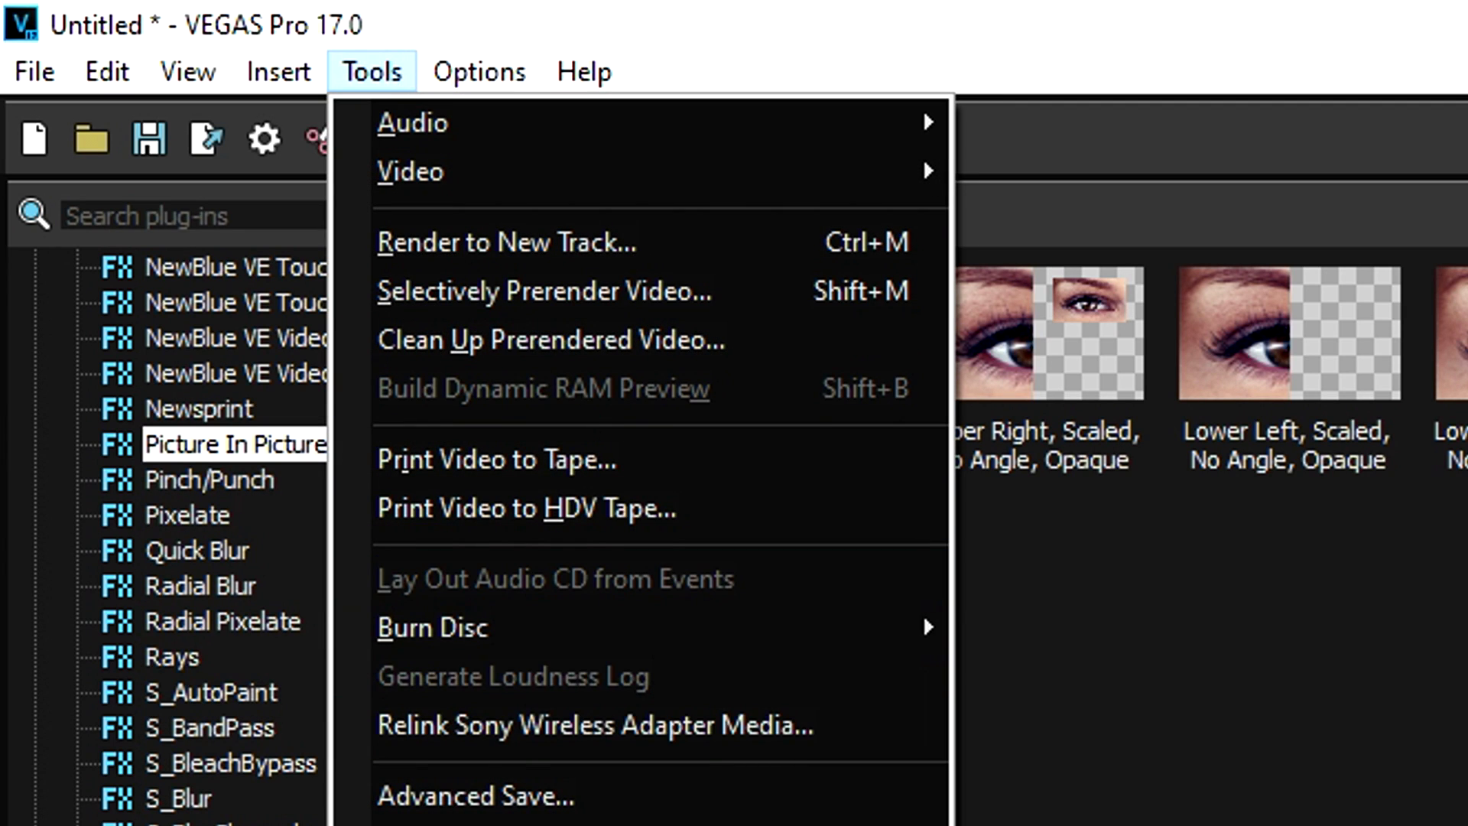
{"action": "mouse_move", "coordinate": [723, 825]}
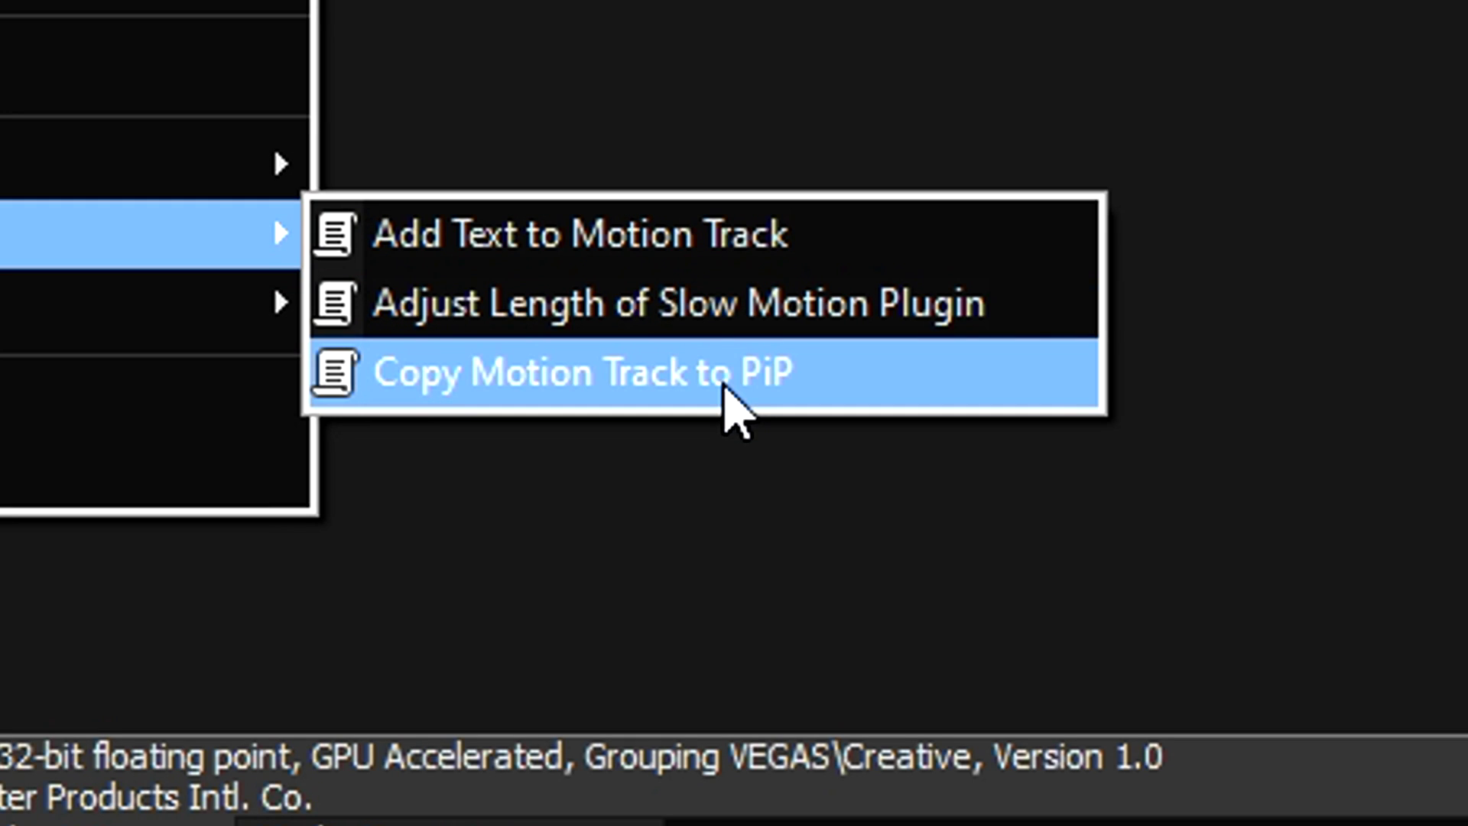
{"action": "left_click", "coordinate": [723, 389]}
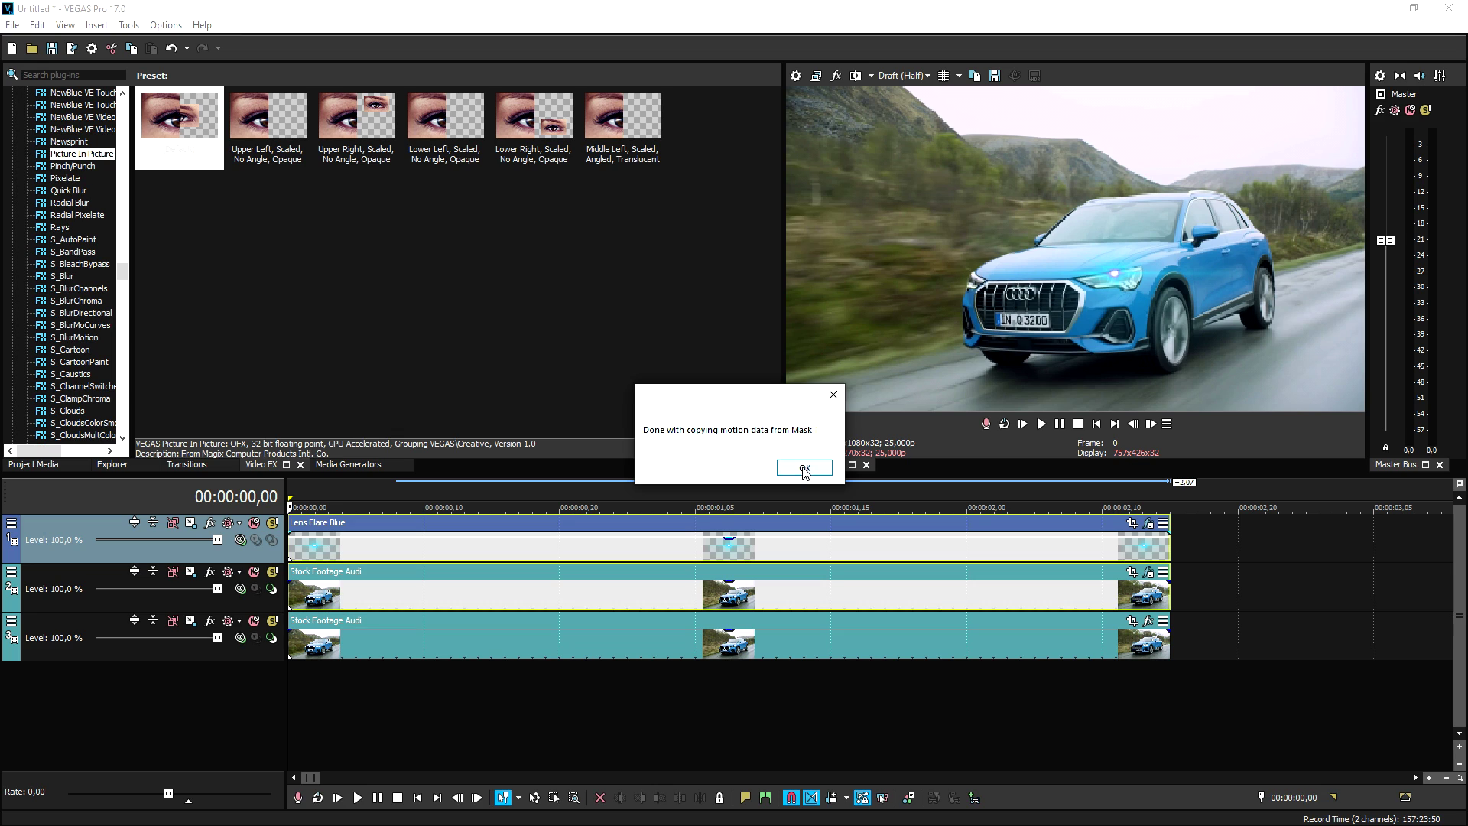
{"action": "left_click", "coordinate": [805, 469]}
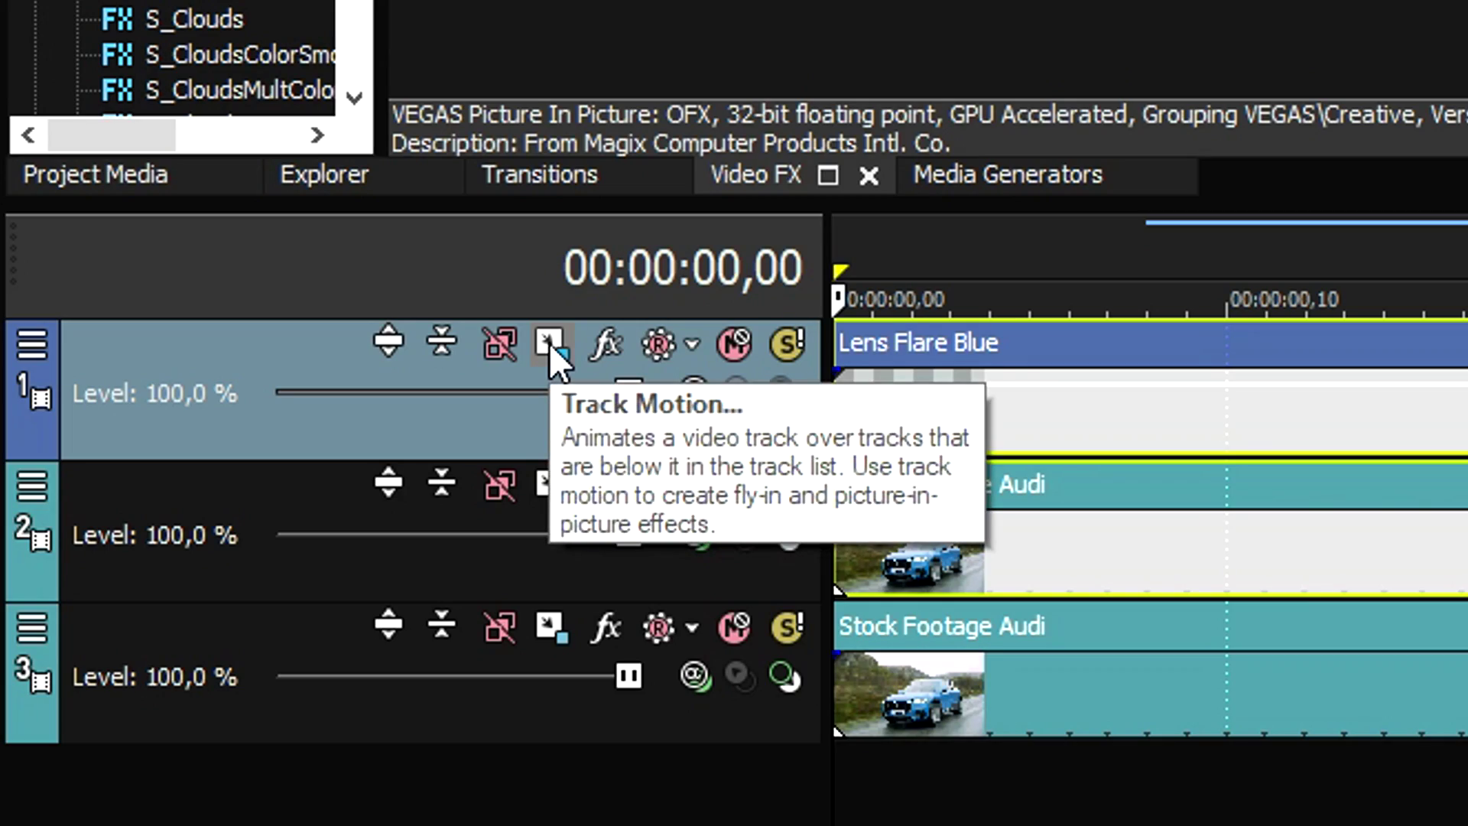
Check the flare placement in track 1's Track Motion and play back the headlight-tracked flare
{"action": "left_click", "coordinate": [551, 343]}
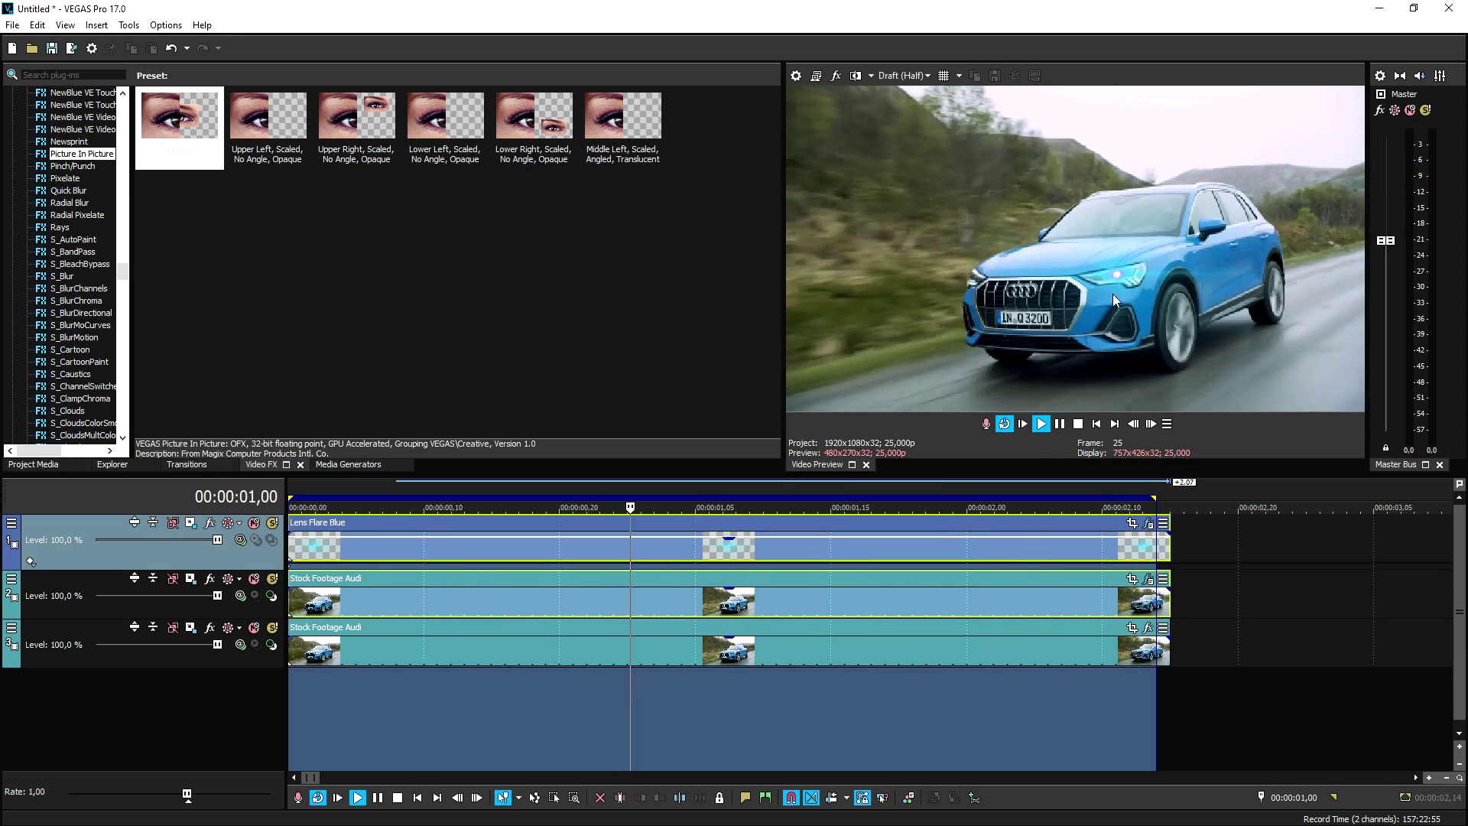
{"action": "key", "text": "space"}
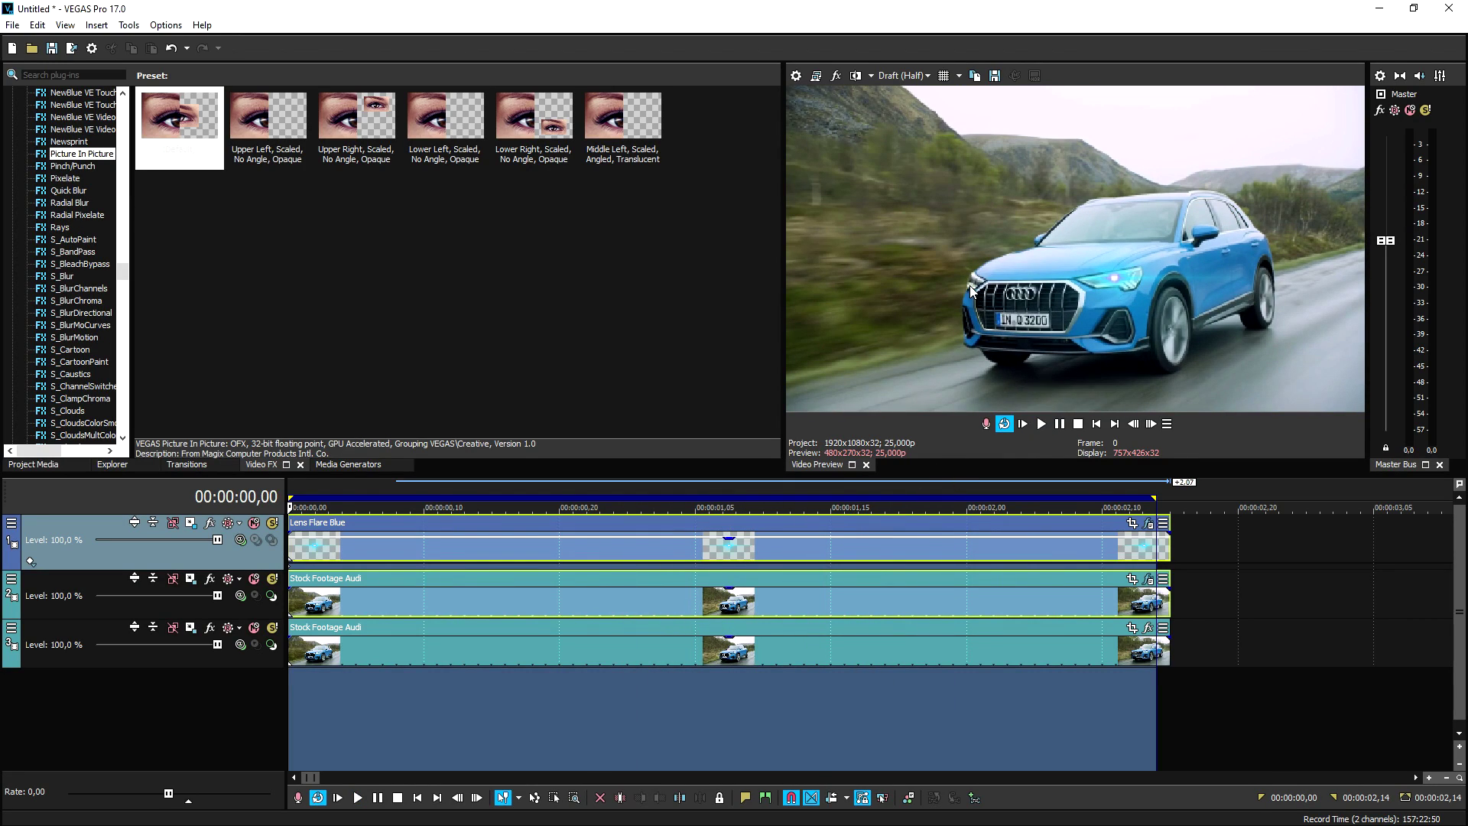
{"action": "left_click", "coordinate": [1259, 552]}
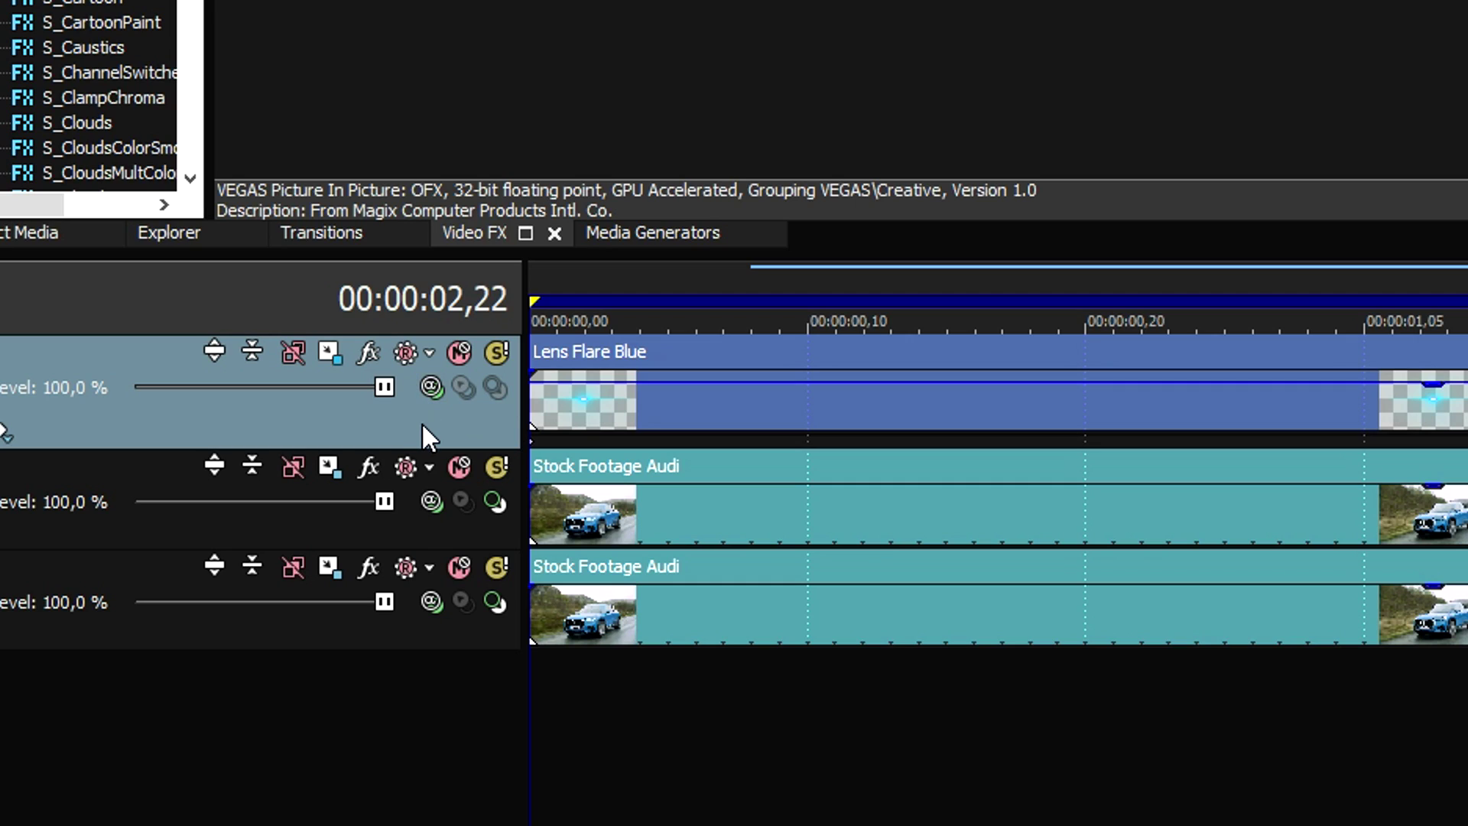
Duplicate the Lens Flare Blue track and shift the top copy's flare onto the other headlight
{"action": "right_click", "coordinate": [423, 427]}
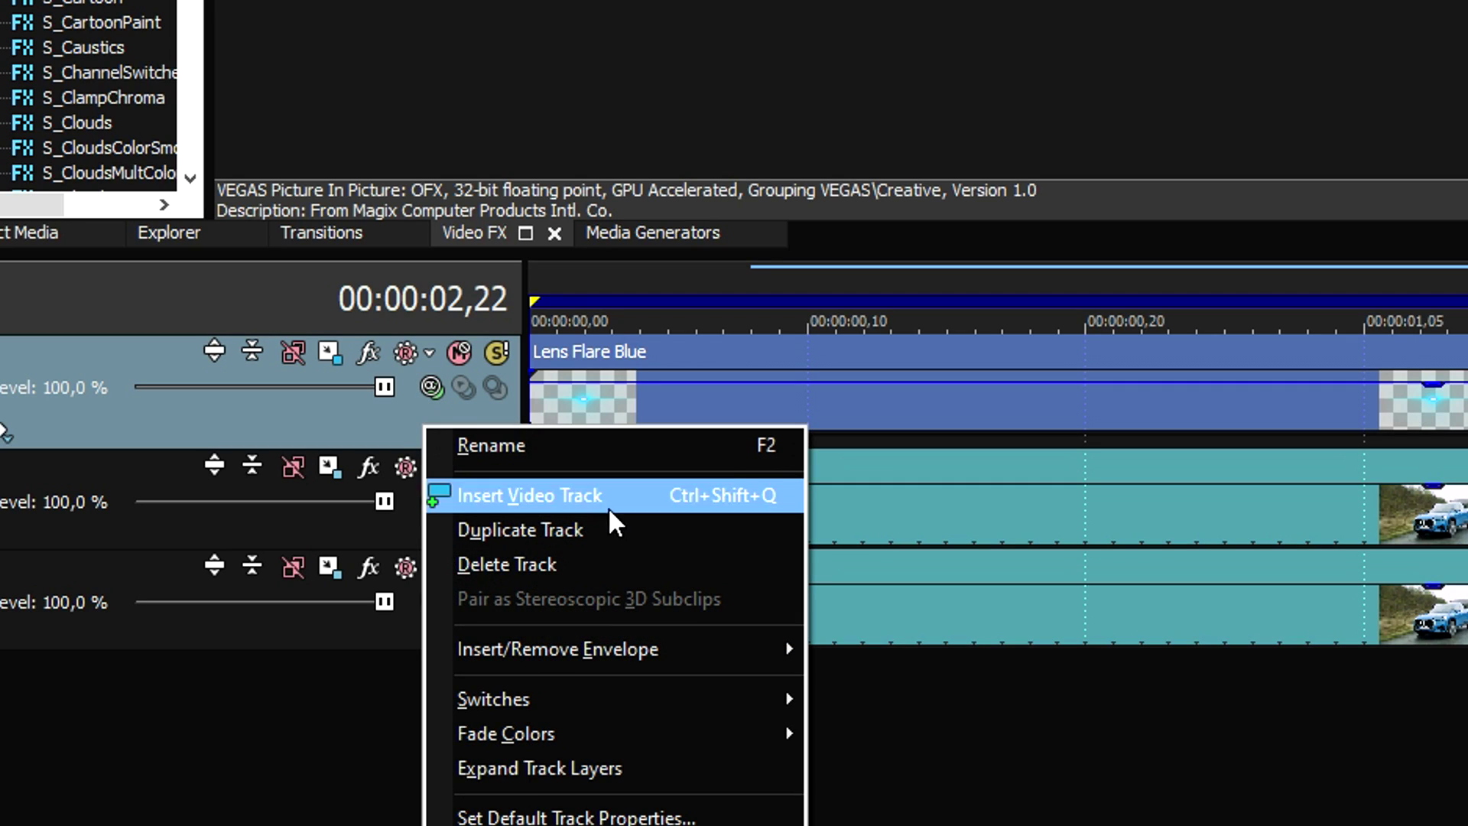
{"action": "left_click", "coordinate": [616, 528]}
{"action": "left_click", "coordinate": [753, 401]}
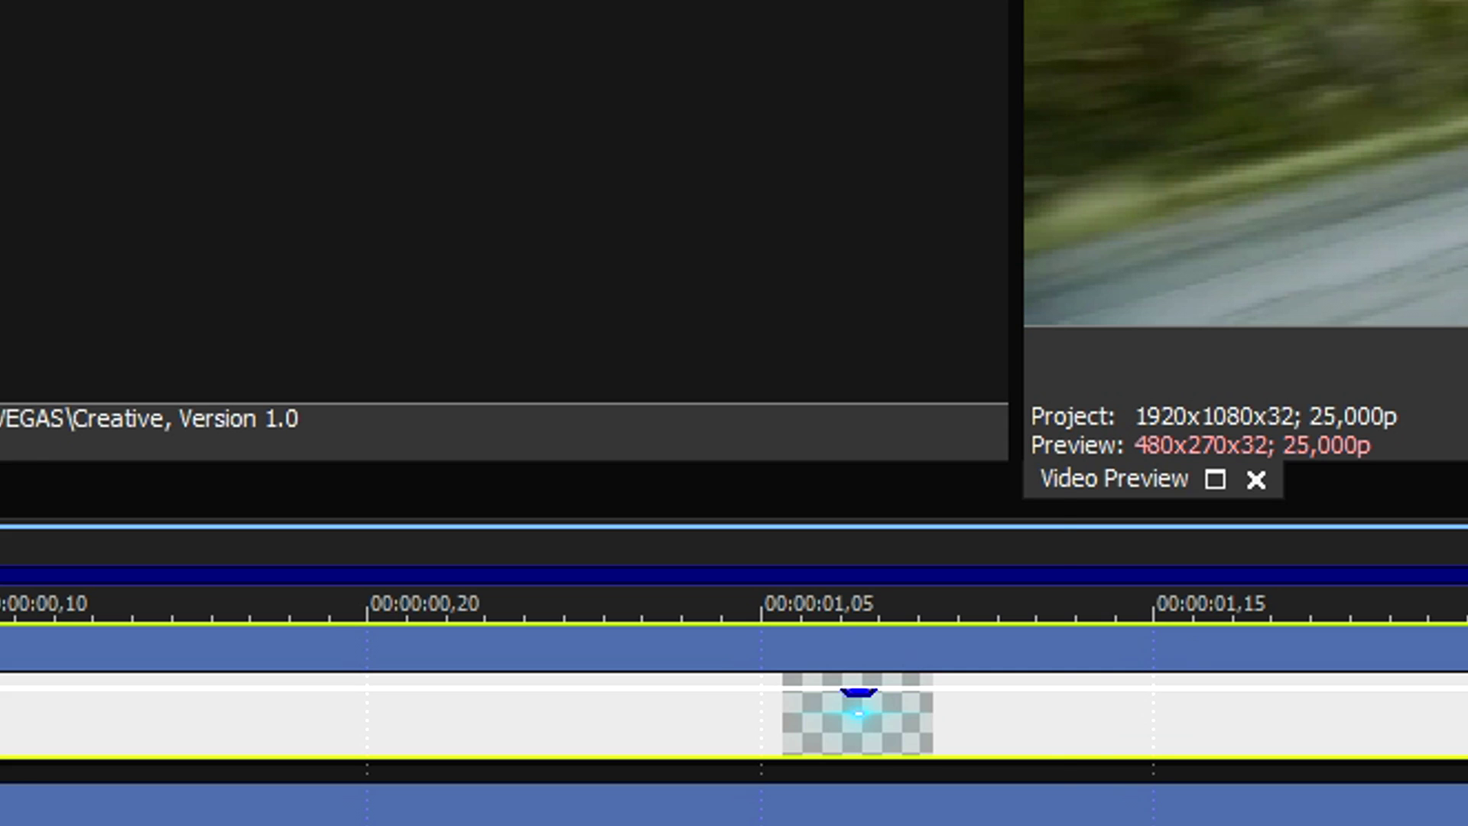
{"action": "left_click", "coordinate": [192, 525]}
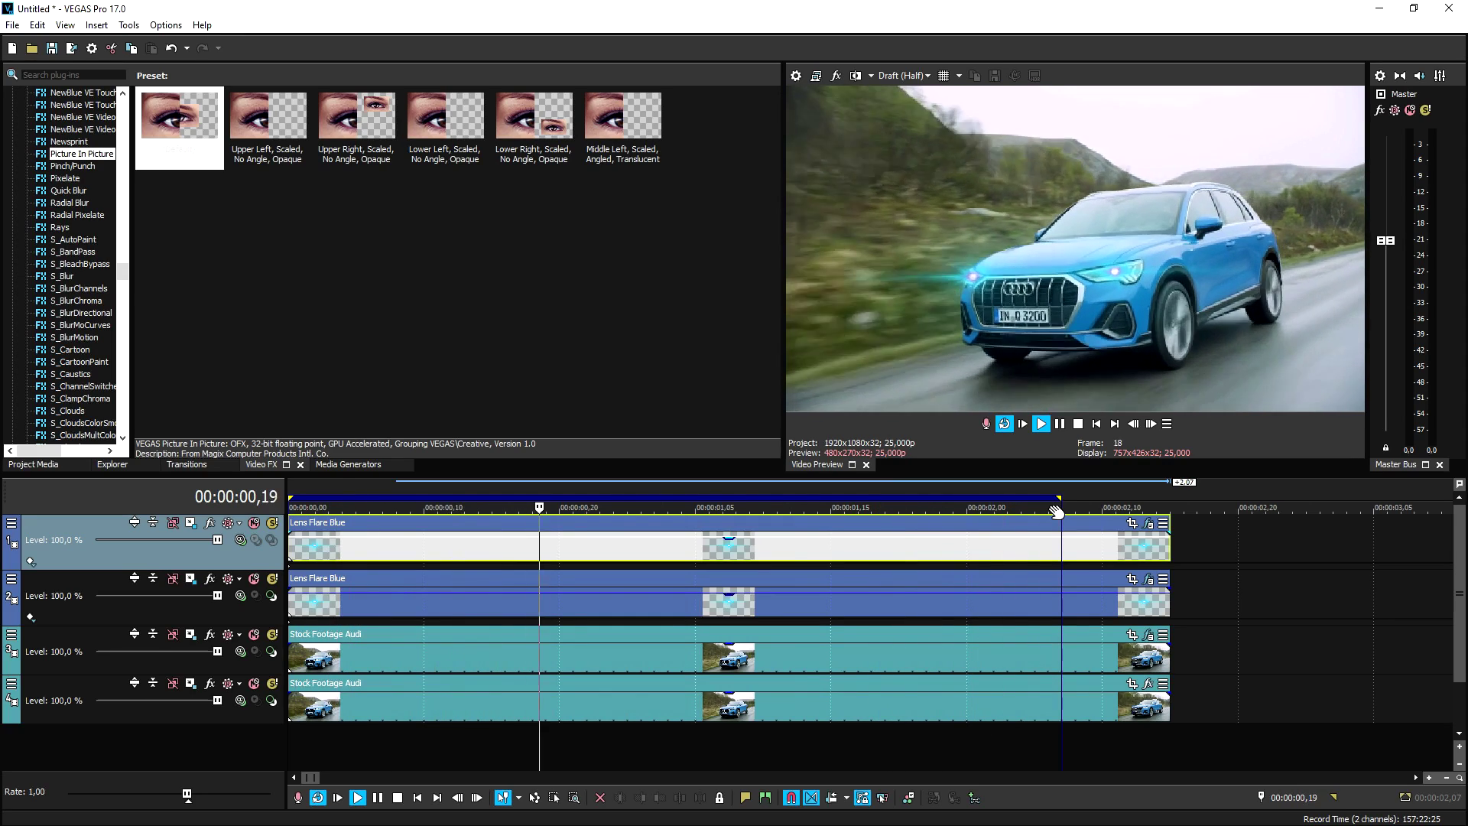
{"action": "key", "text": "space"}
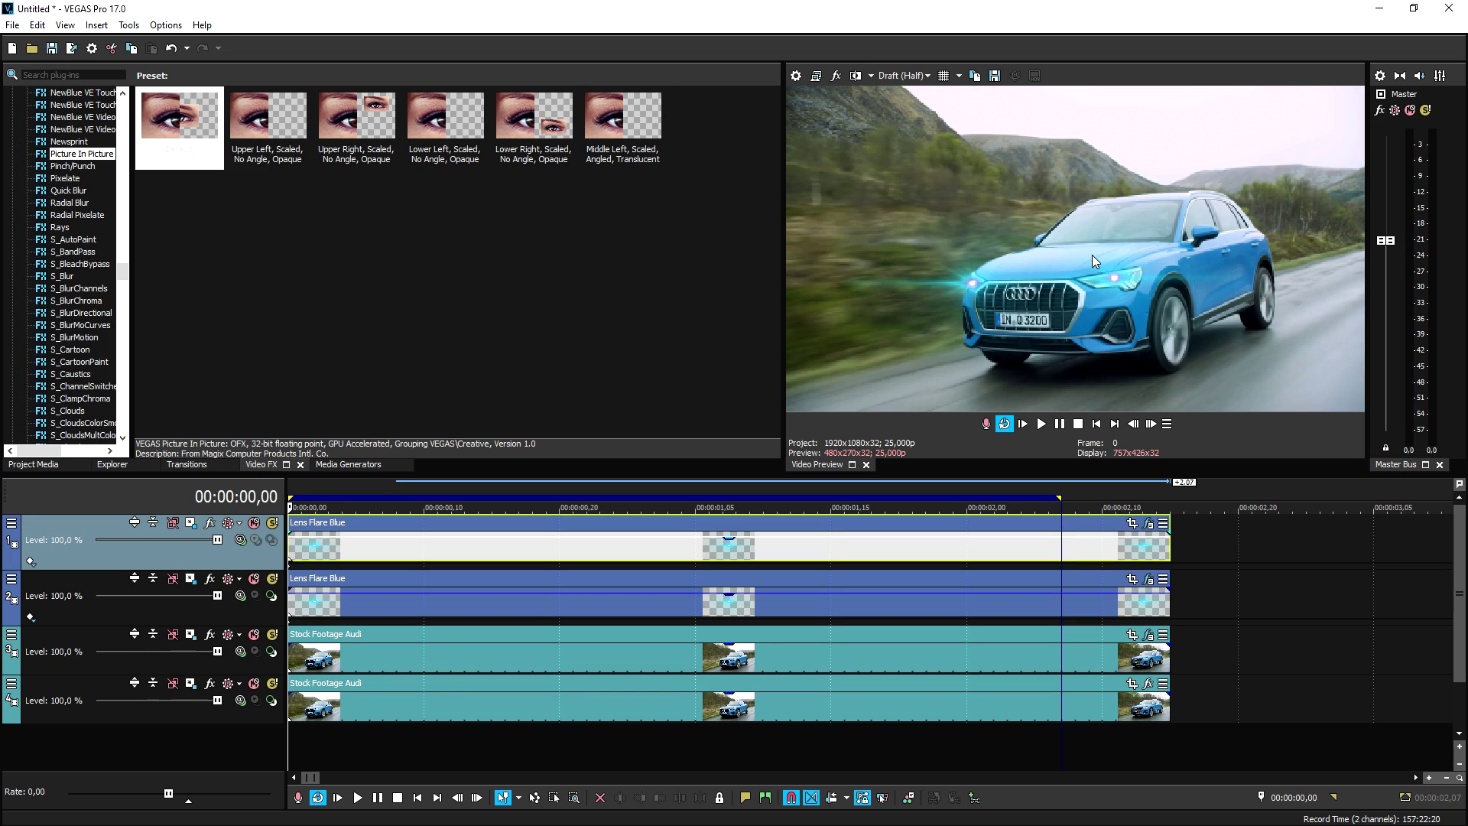
{"action": "left_click", "coordinate": [354, 550]}
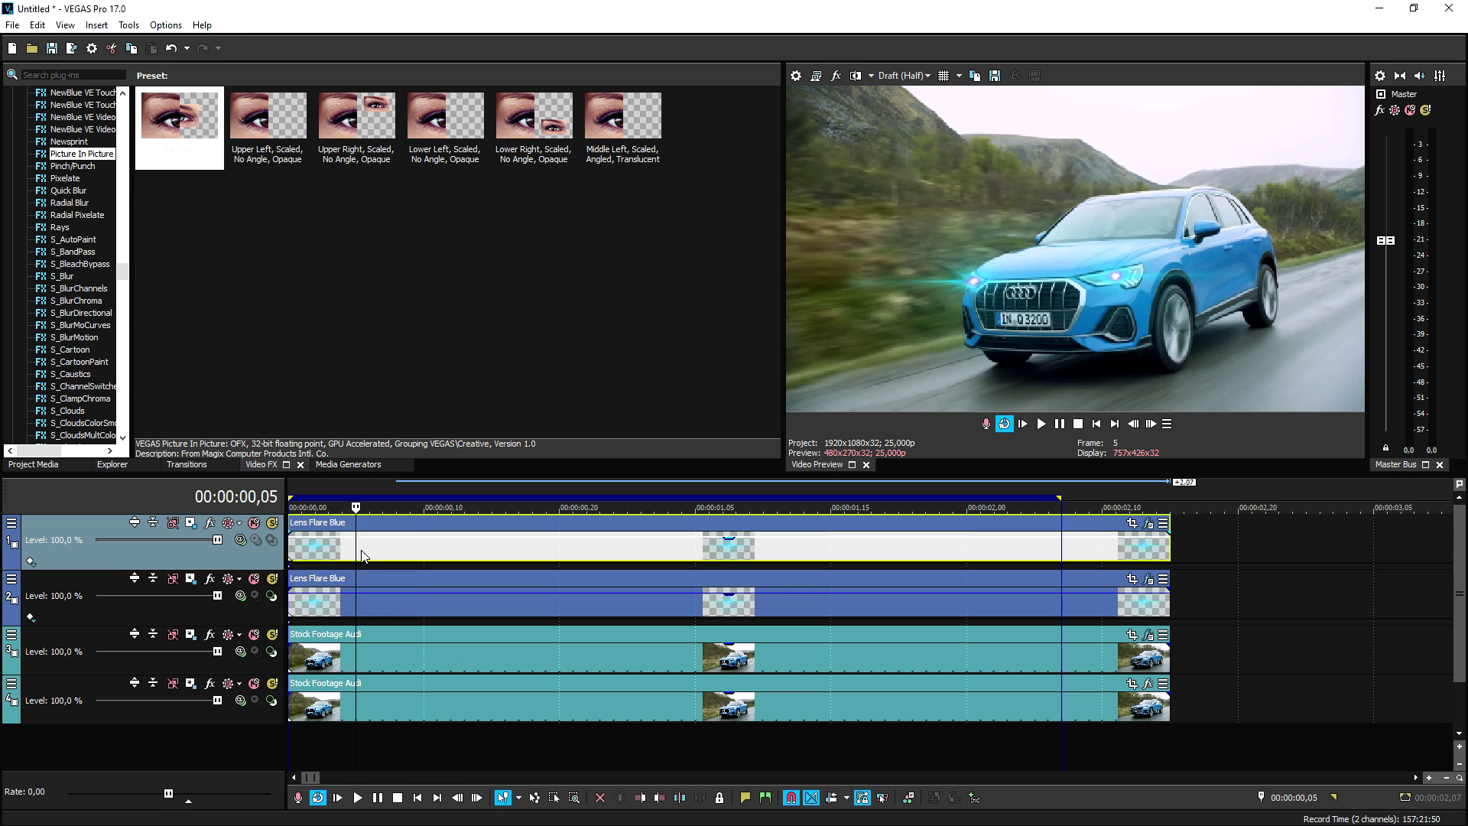
Set the top flare track's compositing mode to Screen, then open the second flare track's modes
{"action": "left_click", "coordinate": [241, 538]}
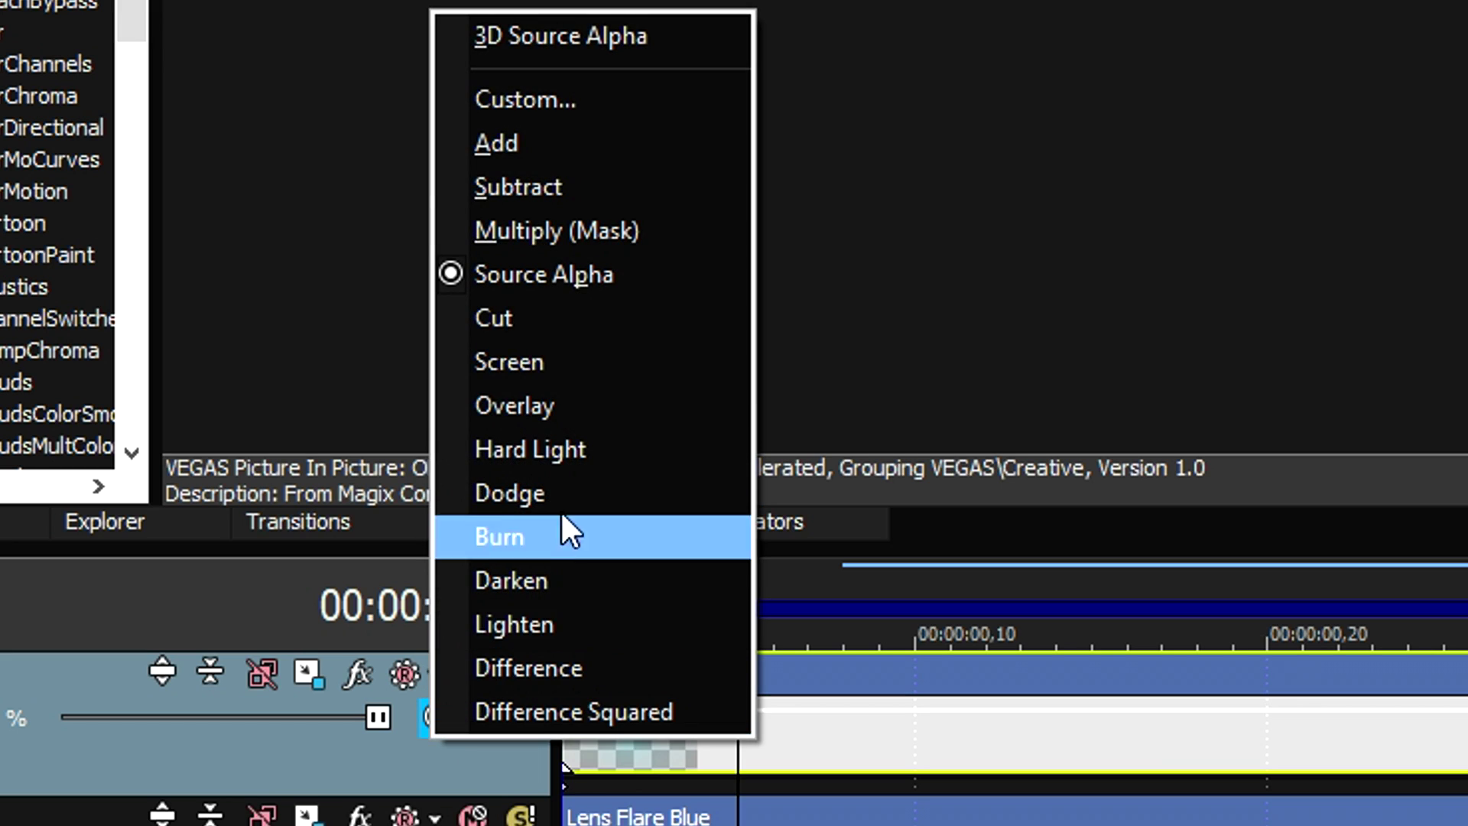
{"action": "left_click", "coordinate": [595, 370]}
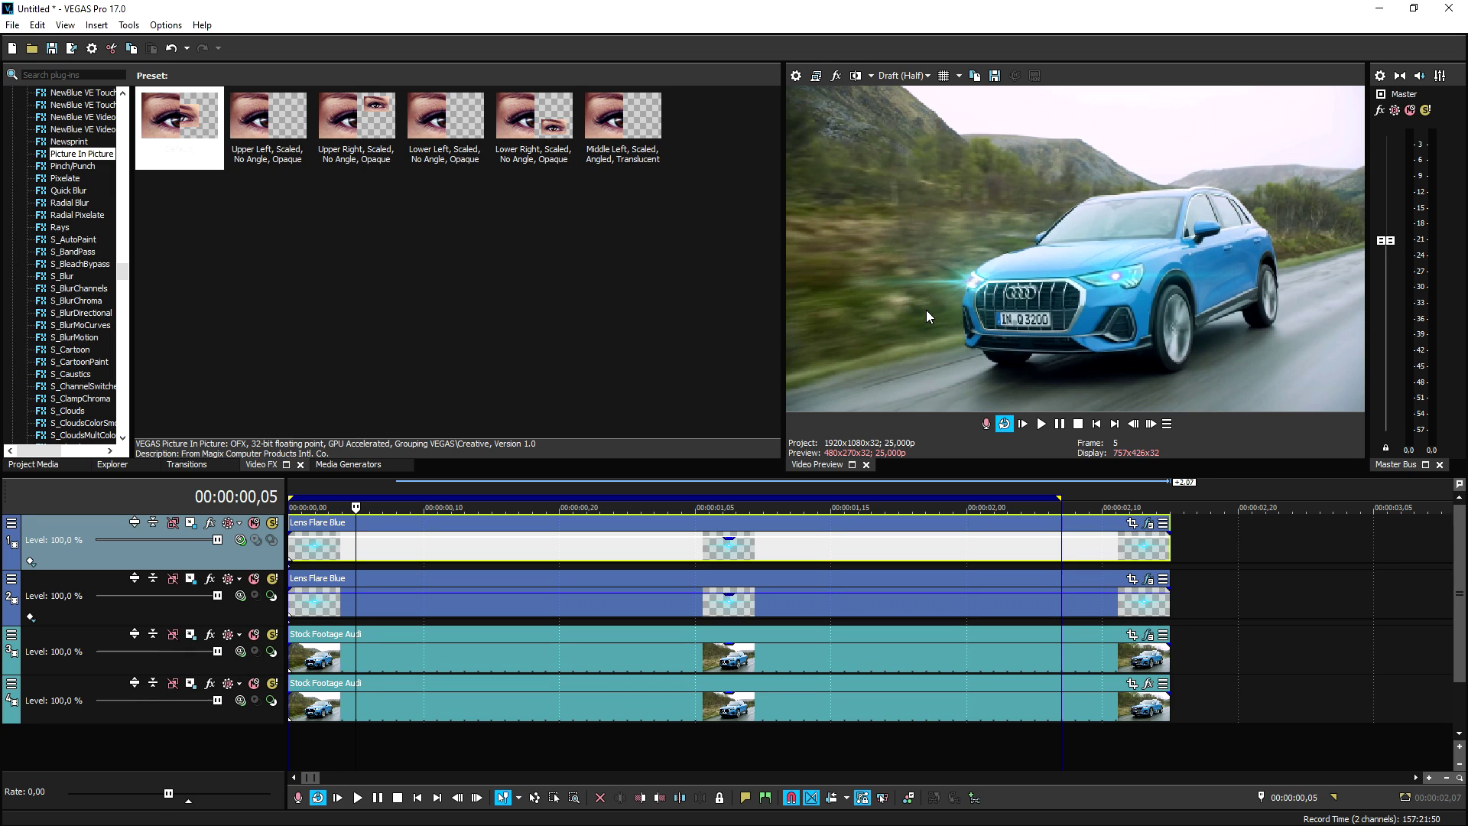
{"action": "left_click", "coordinate": [242, 596]}
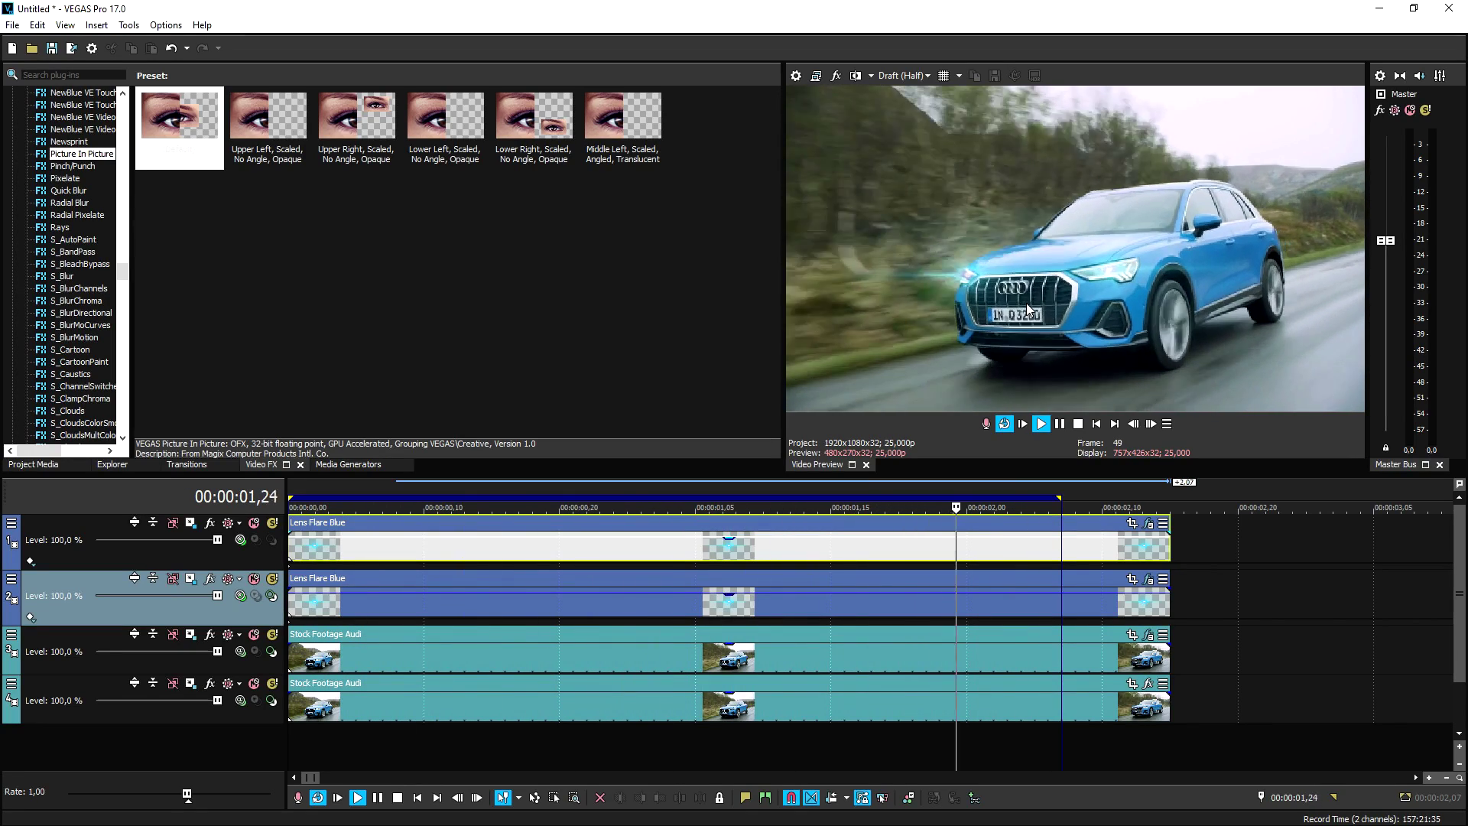
{"action": "key", "text": "space"}
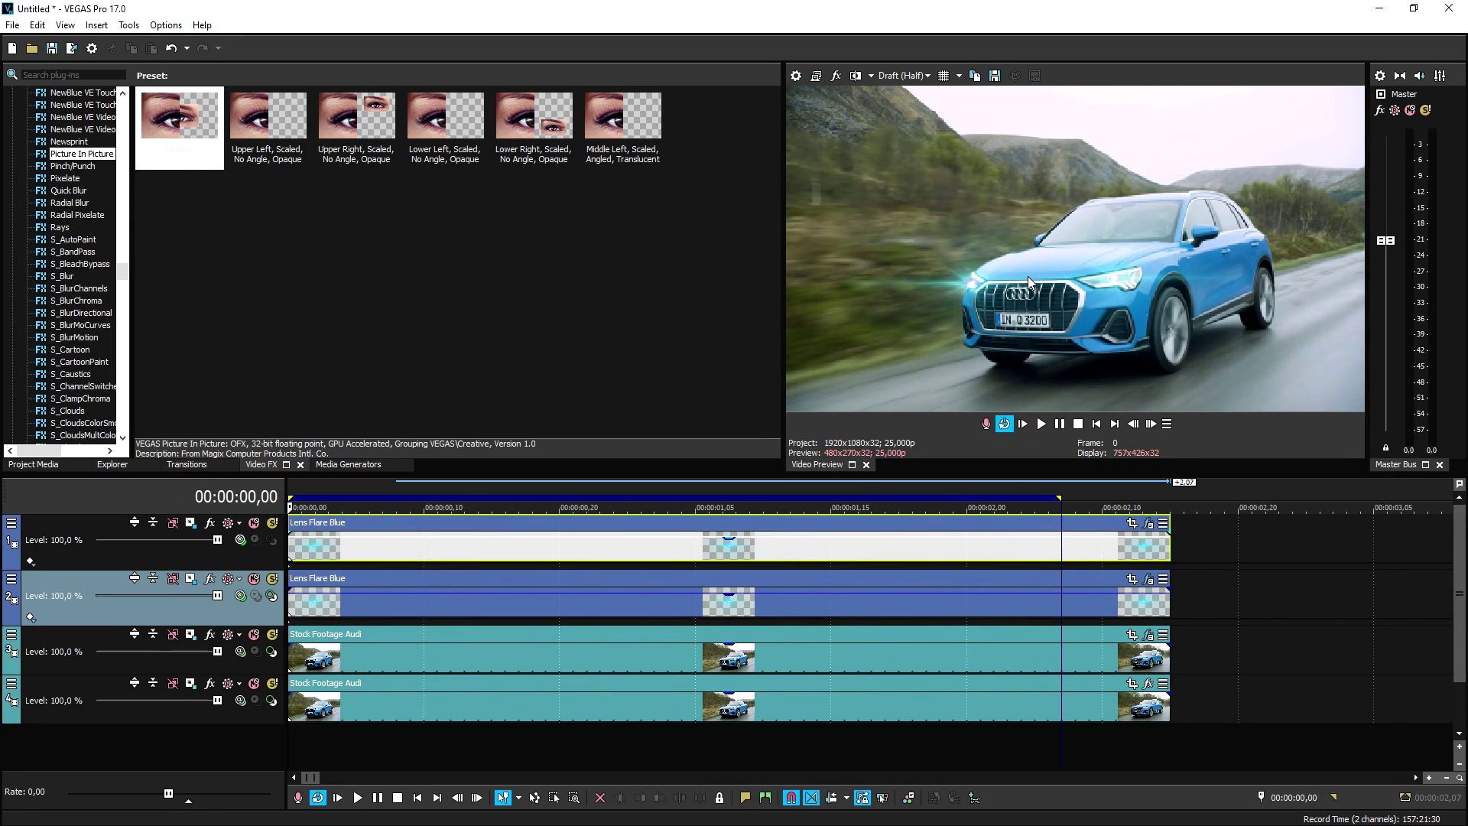